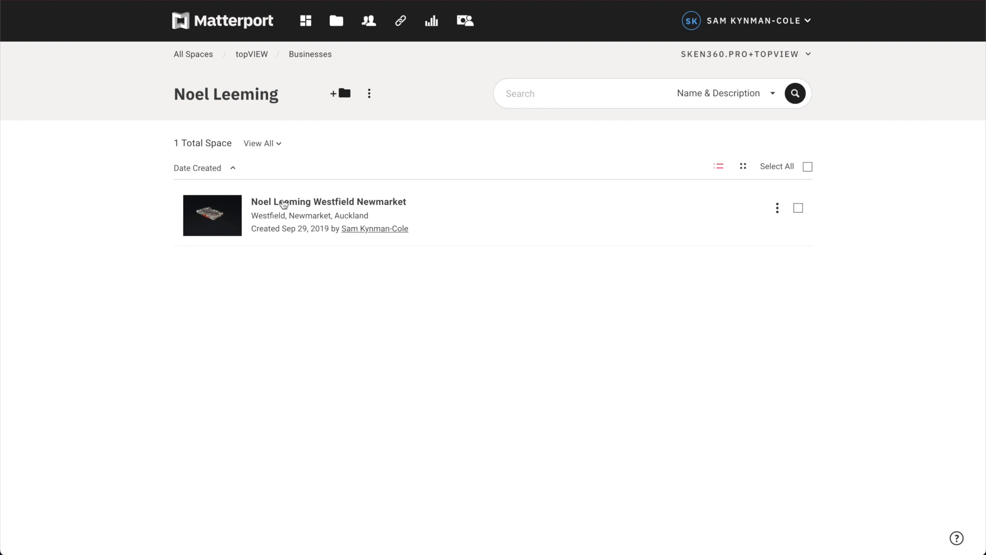
Open the Noel Leeming Westfield Newmarket space for editing and start the Mattertags tool.
{"action": "left_click", "coordinate": [284, 204]}
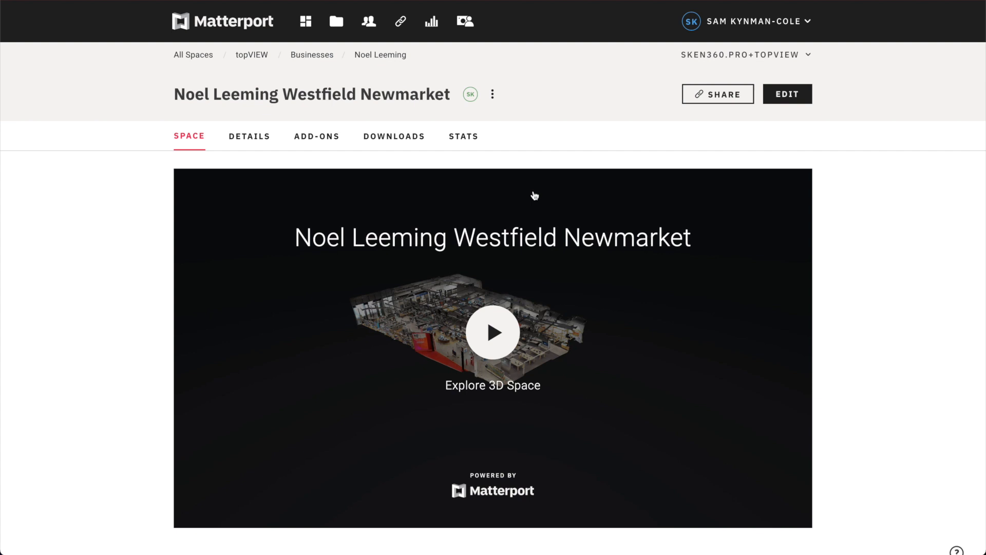
{"action": "left_click", "coordinate": [787, 95]}
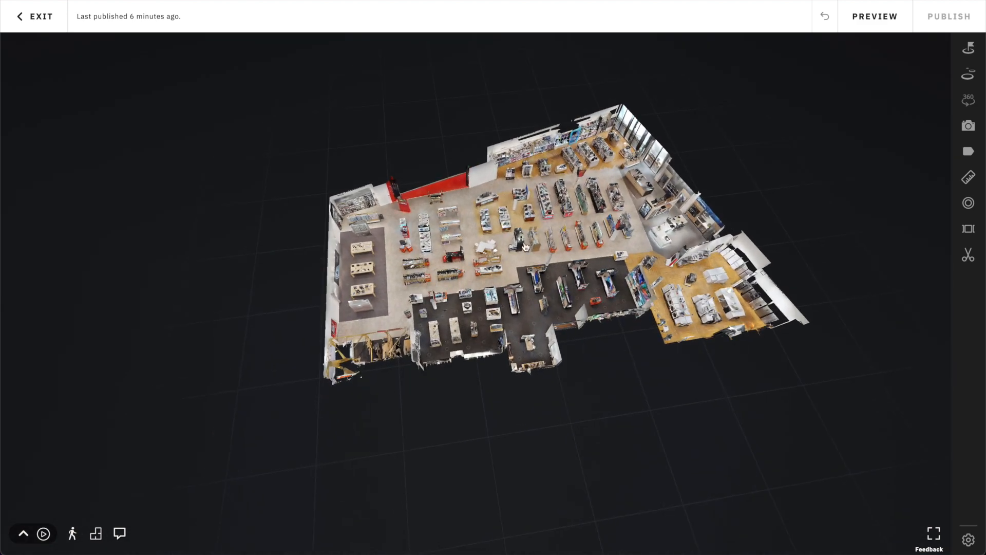
{"action": "left_click_drag", "start_coordinate": [547, 263], "coordinate": [234, 263]}
{"action": "left_click_drag", "start_coordinate": [432, 388], "coordinate": [418, 315]}
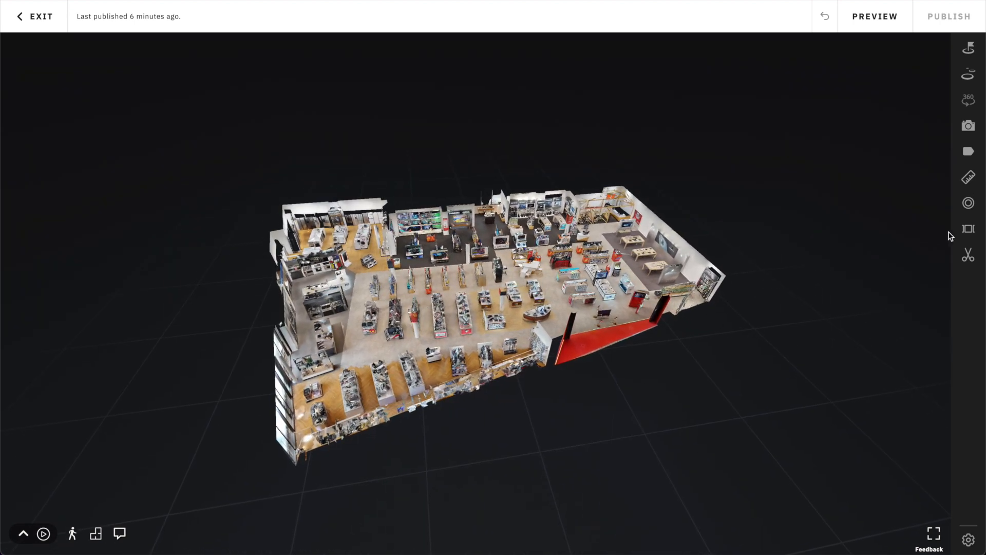
{"action": "left_click", "coordinate": [964, 207]}
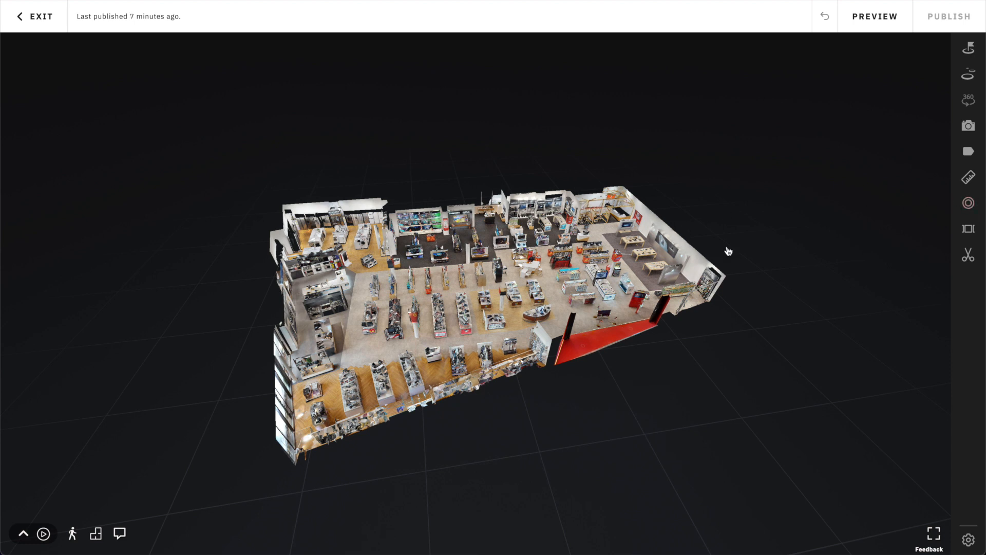
{"action": "left_click", "coordinate": [968, 205]}
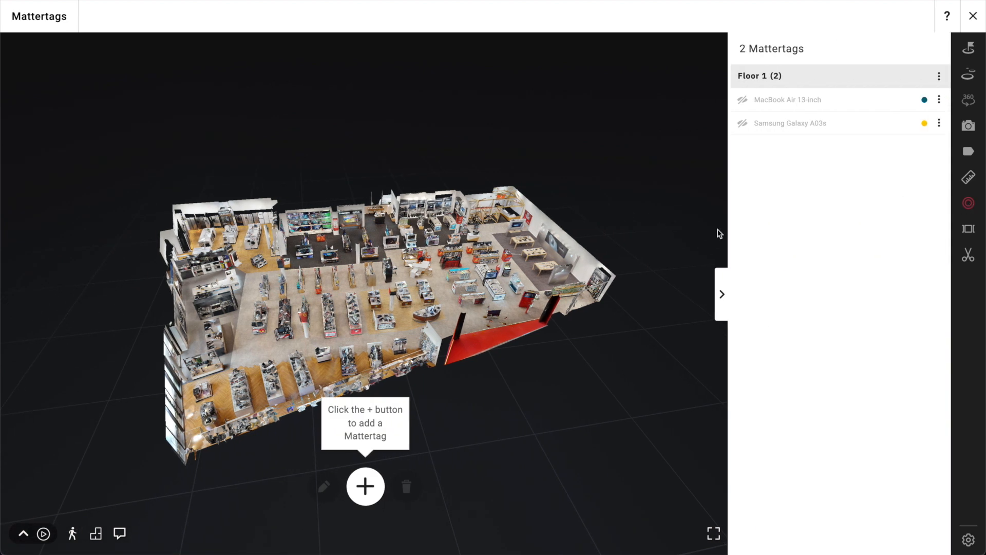
Make the MacBook Air 13-inch and Samsung Galaxy A03s Mattertags visible in the space.
{"action": "left_click_drag", "start_coordinate": [368, 298], "coordinate": [682, 241]}
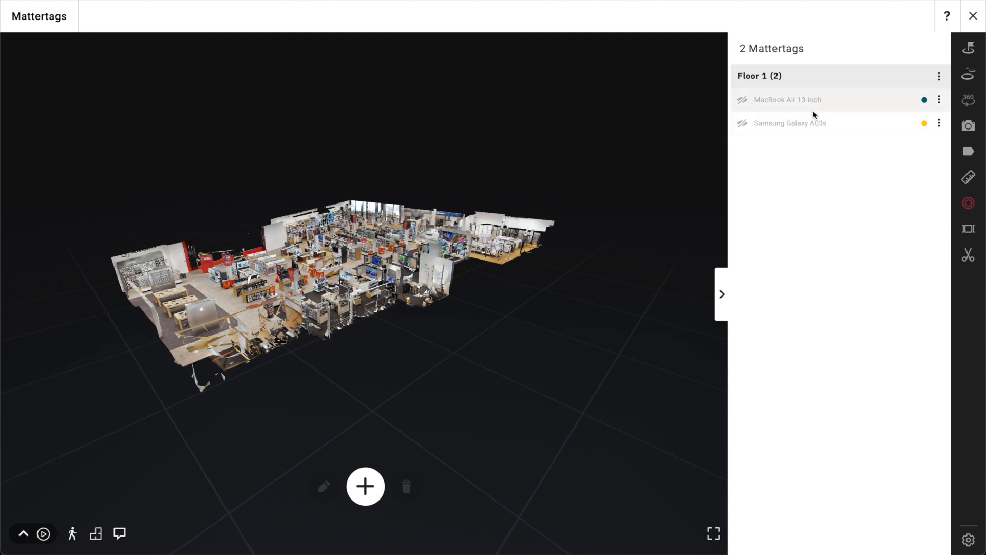
{"action": "left_click", "coordinate": [742, 100]}
{"action": "left_click", "coordinate": [742, 102]}
{"action": "left_click", "coordinate": [742, 103]}
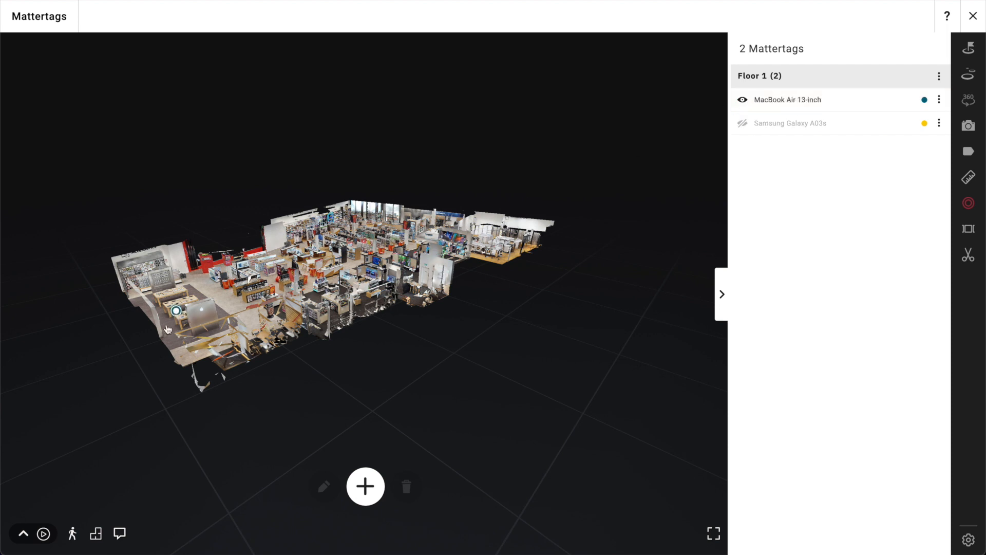
{"action": "left_click", "coordinate": [742, 123]}
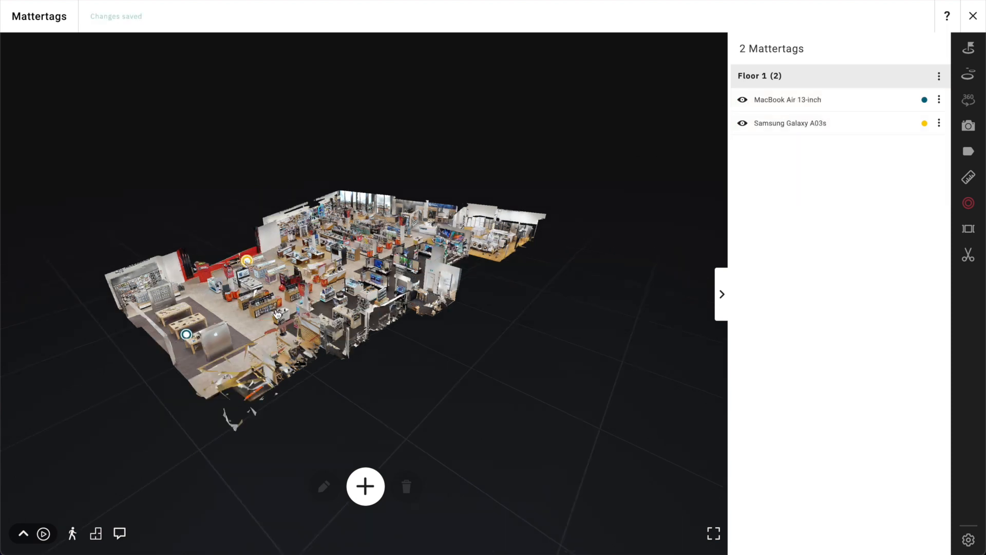
Add a new Mattertag on top of the Samsung display table, beside the front smartwatch.
{"action": "scroll", "coordinate": [216, 397], "scroll_direction": "up", "scroll_amount": 3}
{"action": "scroll", "coordinate": [216, 397], "scroll_direction": "up", "scroll_amount": 5}
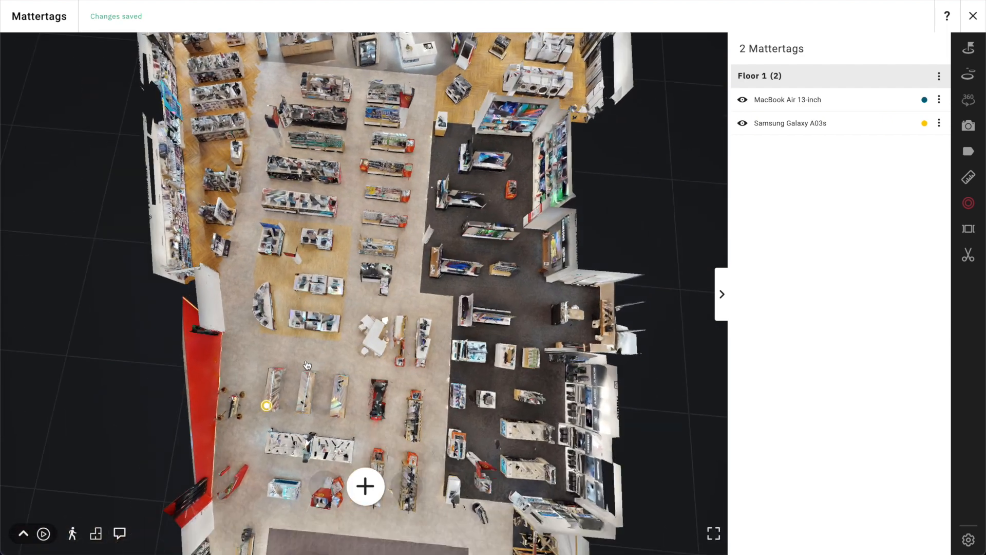
{"action": "left_click_drag", "start_coordinate": [307, 365], "coordinate": [437, 230]}
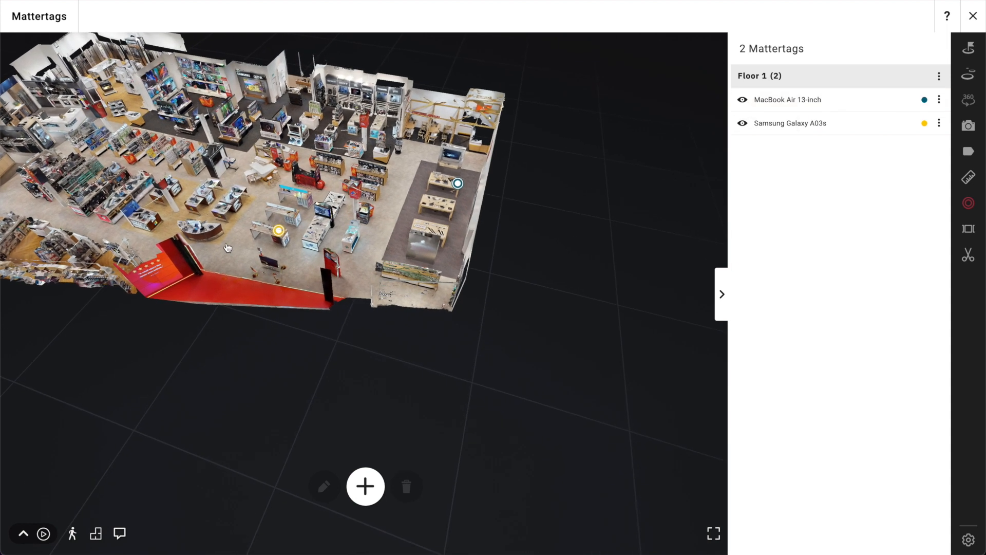
{"action": "right_click_drag", "start_coordinate": [188, 243], "coordinate": [287, 252]}
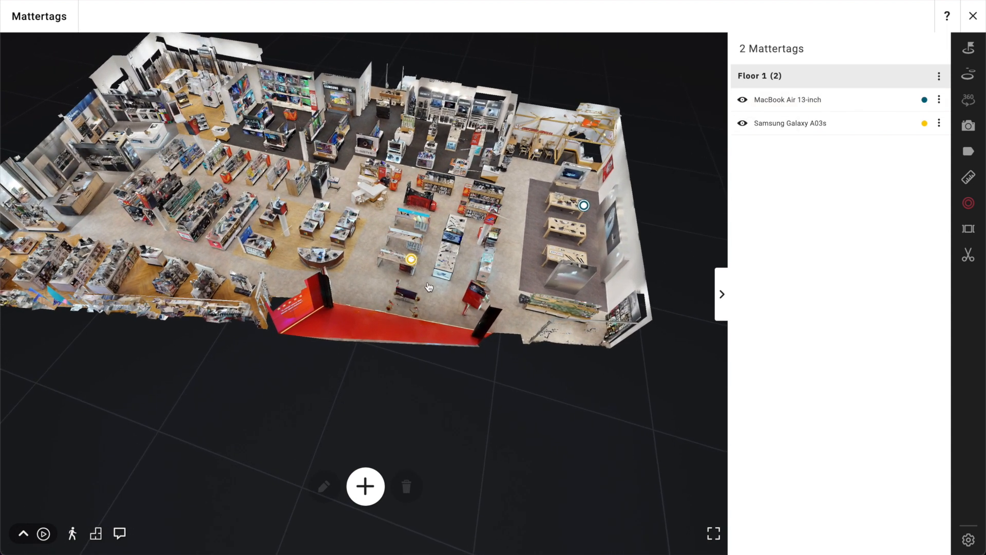
{"action": "left_click", "coordinate": [428, 284]}
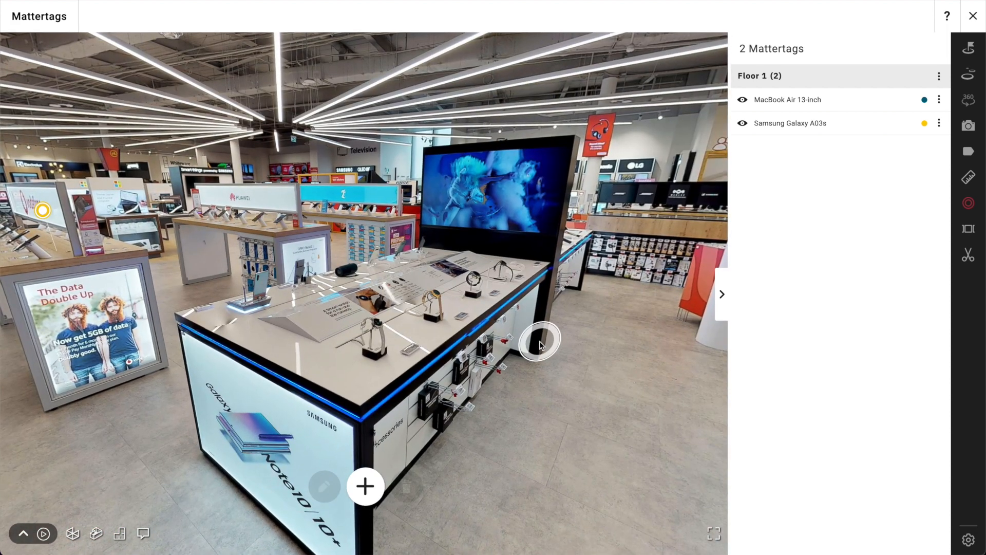
{"action": "left_click", "coordinate": [554, 366]}
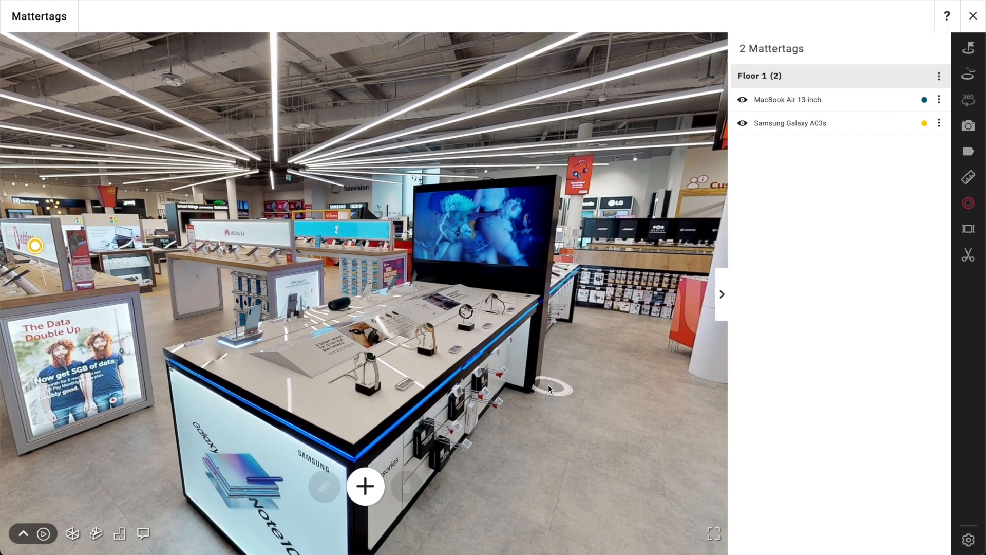
{"action": "left_click", "coordinate": [465, 331]}
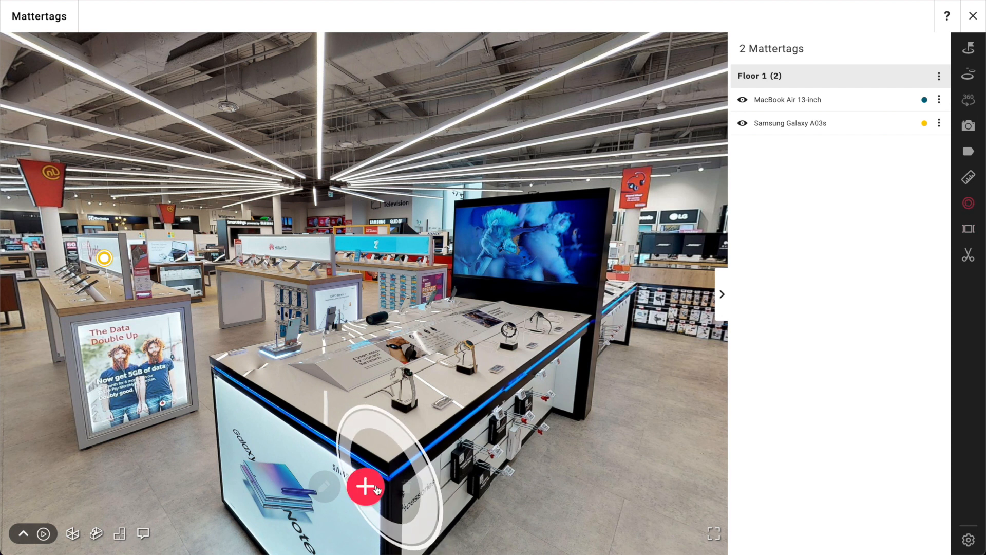
{"action": "left_click", "coordinate": [373, 492]}
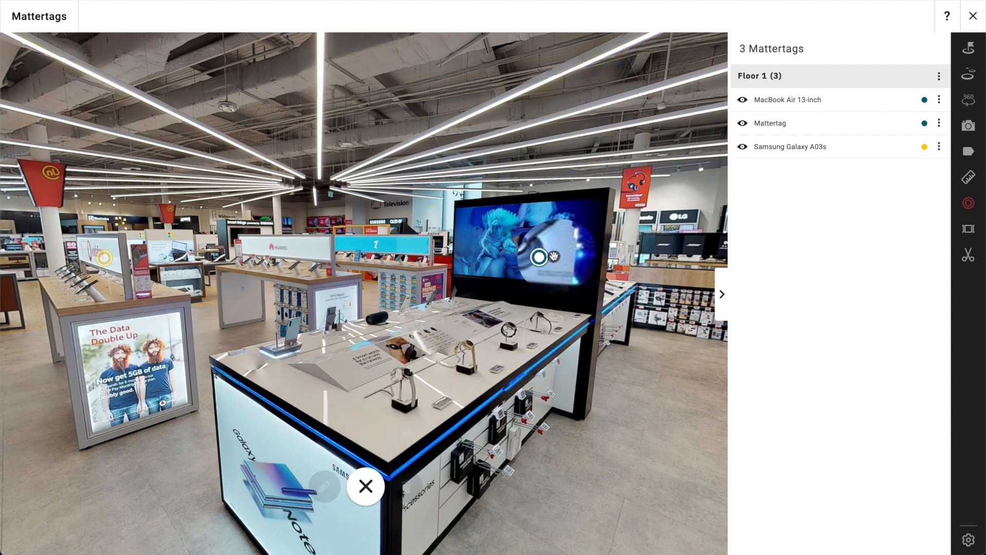
{"action": "mouse_move", "coordinate": [301, 392]}
{"action": "left_mouse_down"}
{"action": "mouse_move", "coordinate": [471, 386]}
{"action": "mouse_move", "coordinate": [164, 378]}
{"action": "left_mouse_up"}
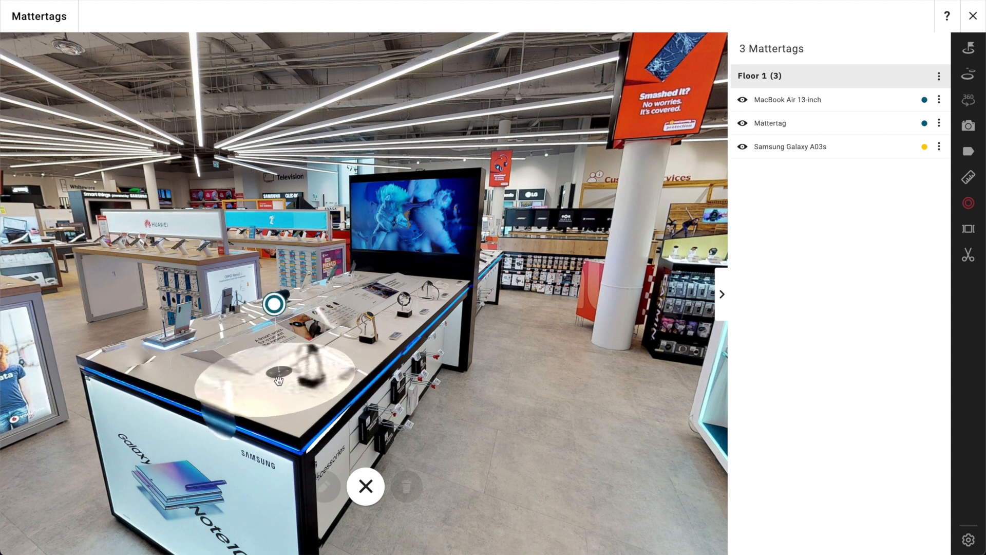
{"action": "left_click", "coordinate": [285, 382]}
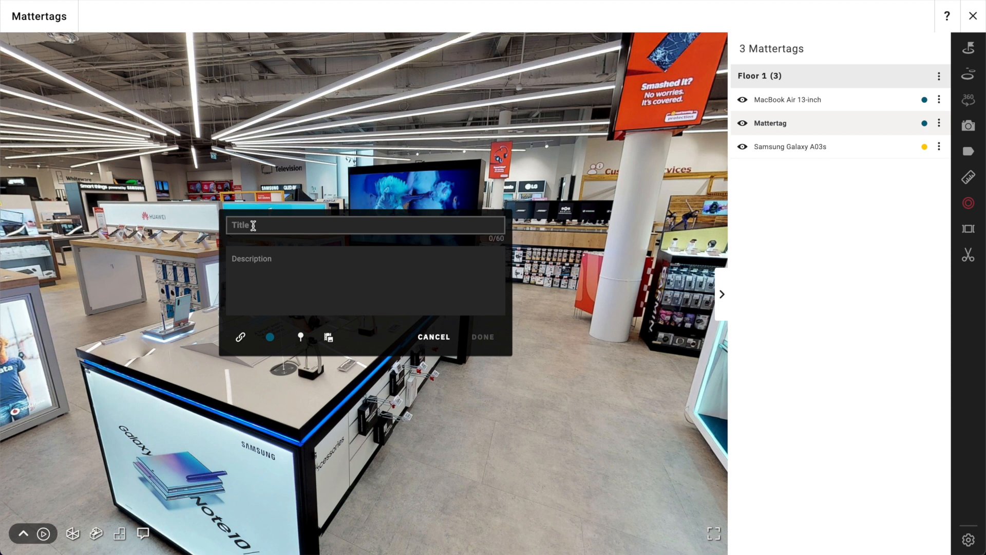
Copy the product name "Samsung Galaxy Watch4" from the Noel Leeming website into the new Mattertag's title.
{"action": "left_click", "coordinate": [293, 260]}
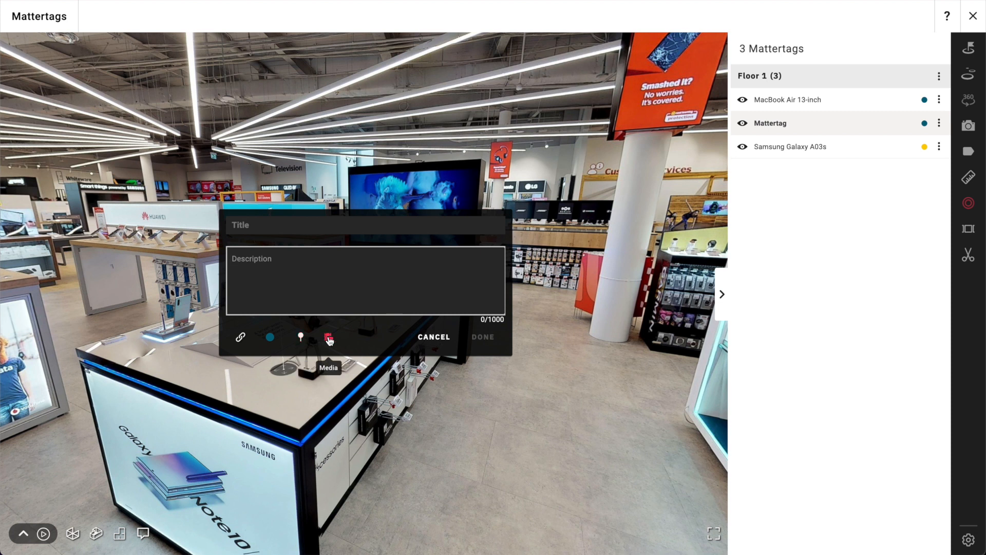
{"action": "left_click", "coordinate": [275, 225]}
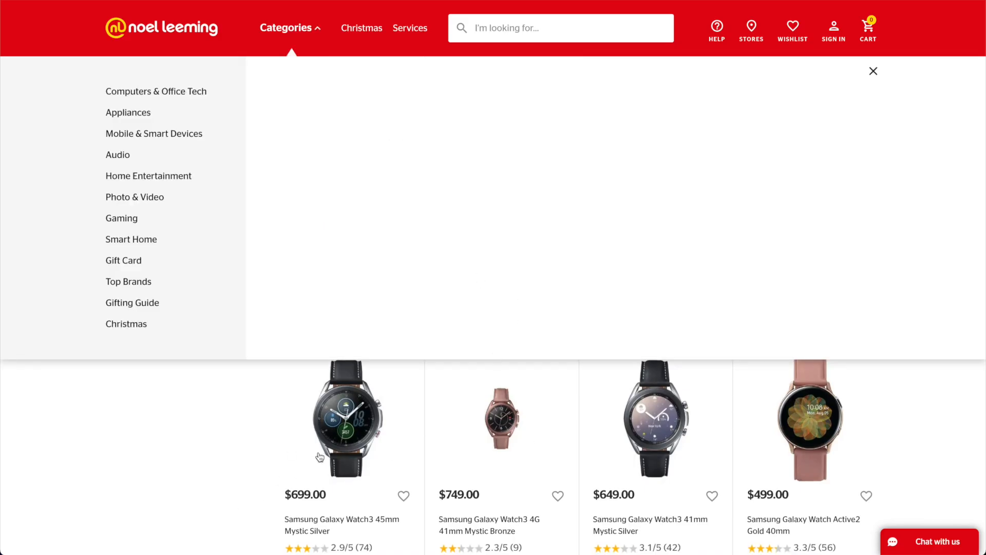
{"action": "scroll", "coordinate": [485, 432], "scroll_direction": "down", "scroll_amount": 2}
{"action": "scroll", "coordinate": [463, 471], "scroll_direction": "up", "scroll_amount": 1}
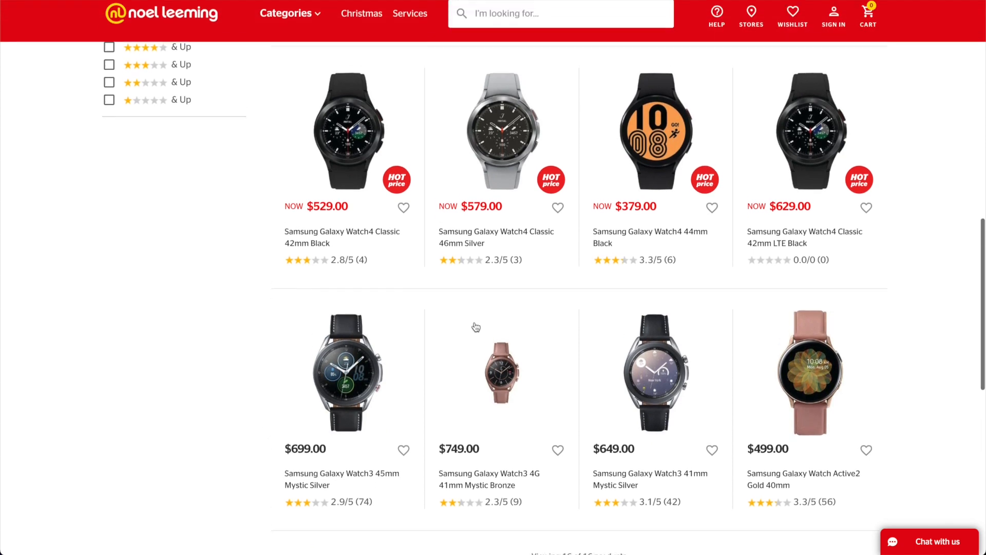
{"action": "left_click_drag", "start_coordinate": [438, 241], "coordinate": [525, 238]}
{"action": "key", "text": "ctrl+c"}
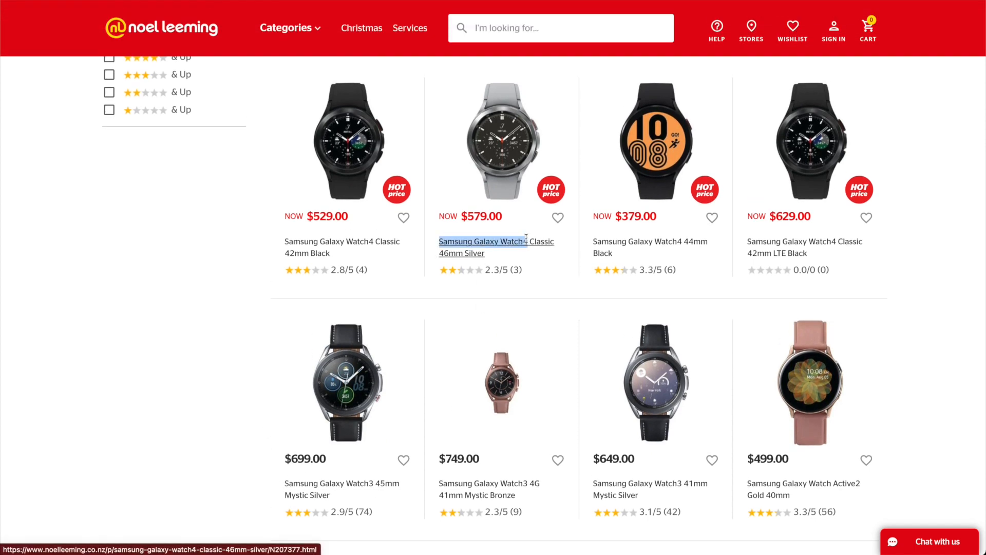
{"action": "left_click", "coordinate": [289, 28]}
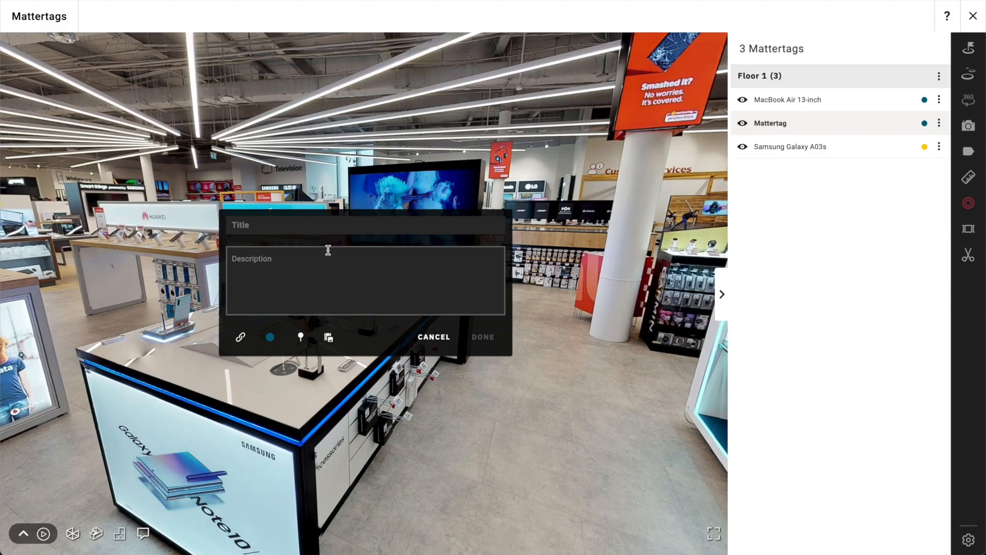
{"action": "left_click", "coordinate": [301, 225]}
{"action": "key", "text": "ctrl+v"}
Enter "Buy Now: $579.00" as the Mattertag's description, copying the Watch4 Classic 46mm Silver price from the Noel Leeming website.
{"action": "left_click", "coordinate": [337, 282]}
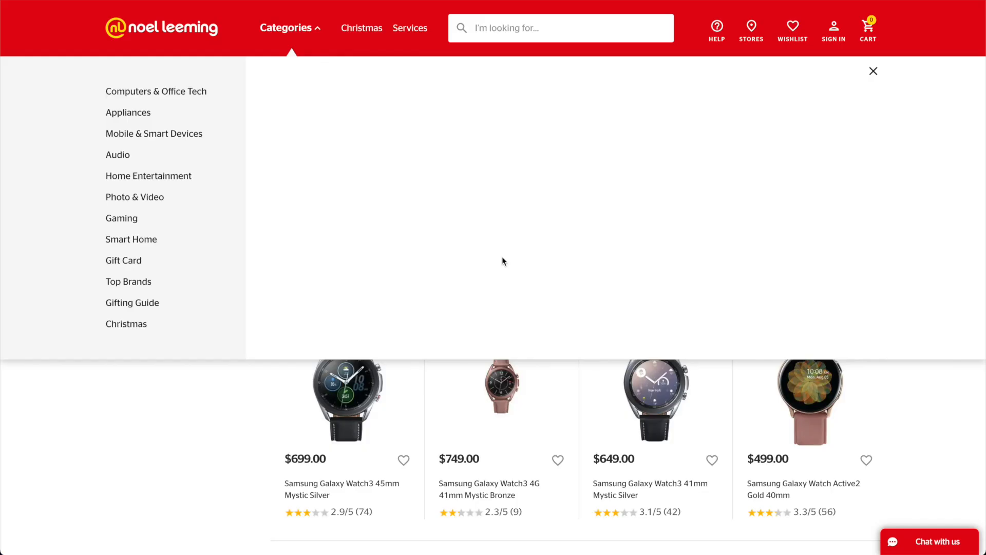
{"action": "left_click", "coordinate": [131, 438]}
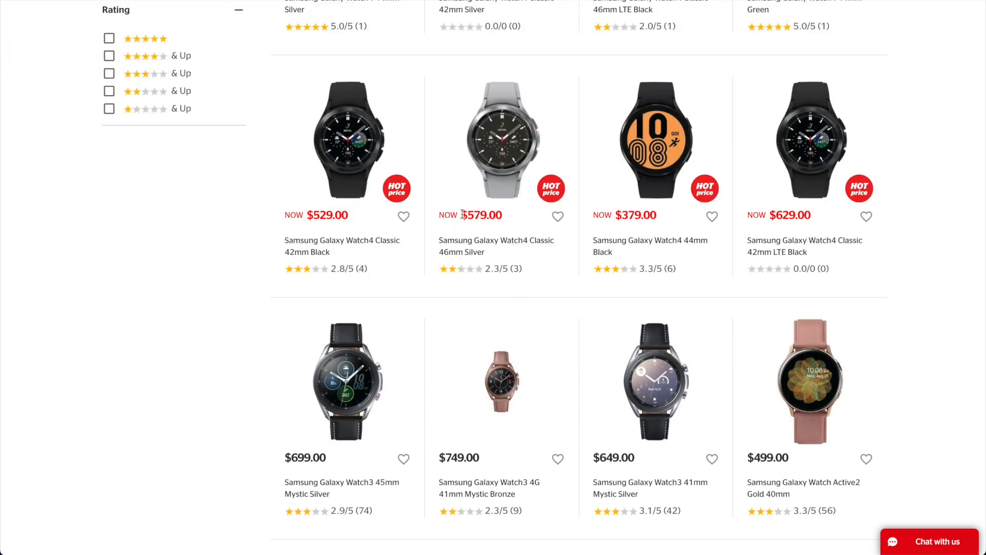
{"action": "left_click_drag", "start_coordinate": [461, 217], "coordinate": [500, 215]}
{"action": "key", "text": "ctrl+c"}
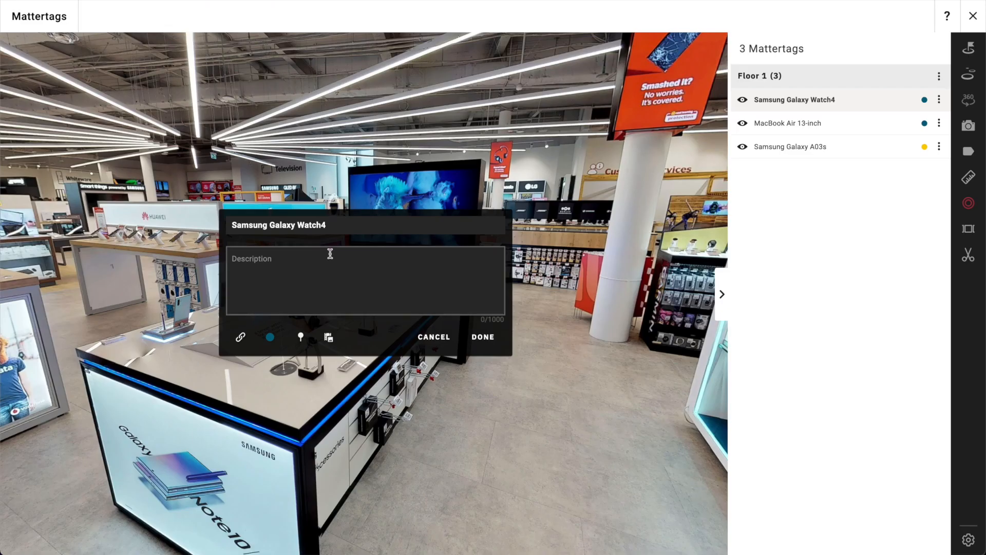
{"action": "left_click", "coordinate": [327, 256]}
{"action": "type", "text": "Buy Now:"}
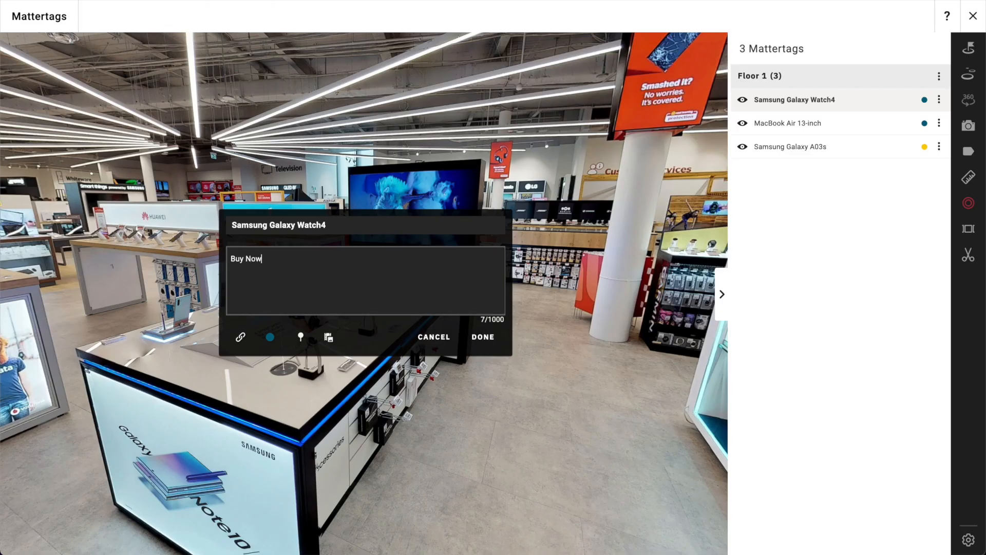
{"action": "key", "text": "ctrl+v"}
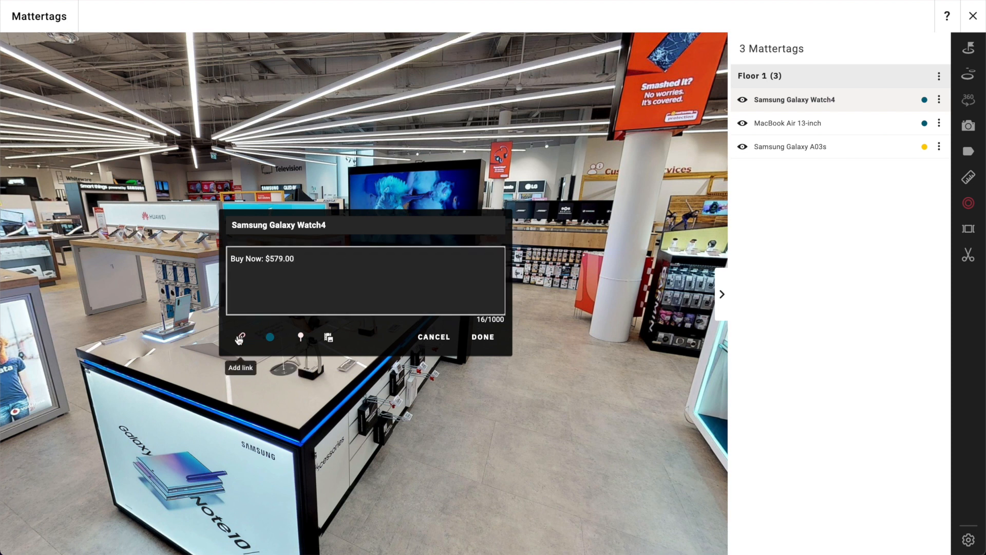
Link the "Buy Now: $579.00" text to the product page noelleeming.co.nz/p/samsung-galaxy-watch4-classic-46mm-silver/N207377.html.
{"action": "left_click_drag", "start_coordinate": [315, 262], "coordinate": [225, 263]}
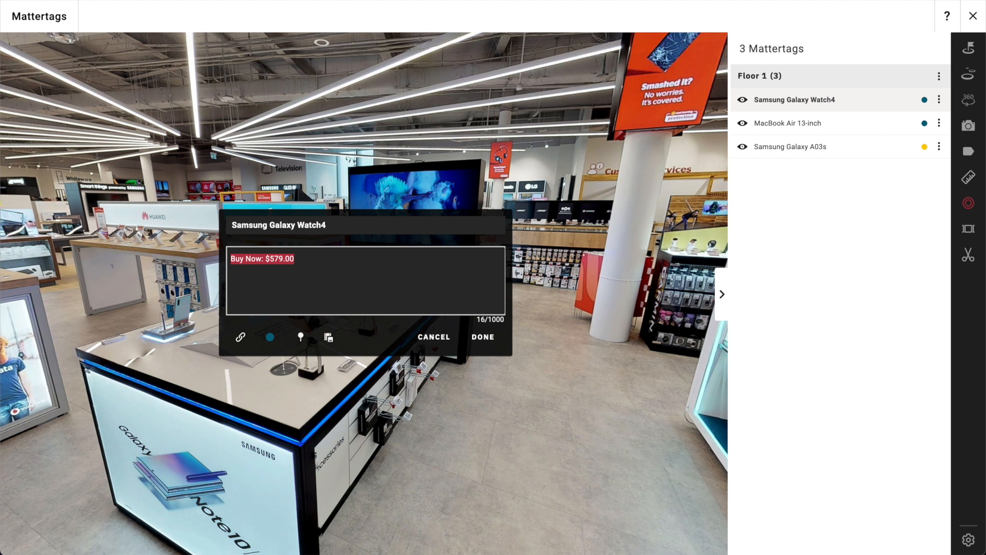
{"action": "left_click", "coordinate": [239, 337]}
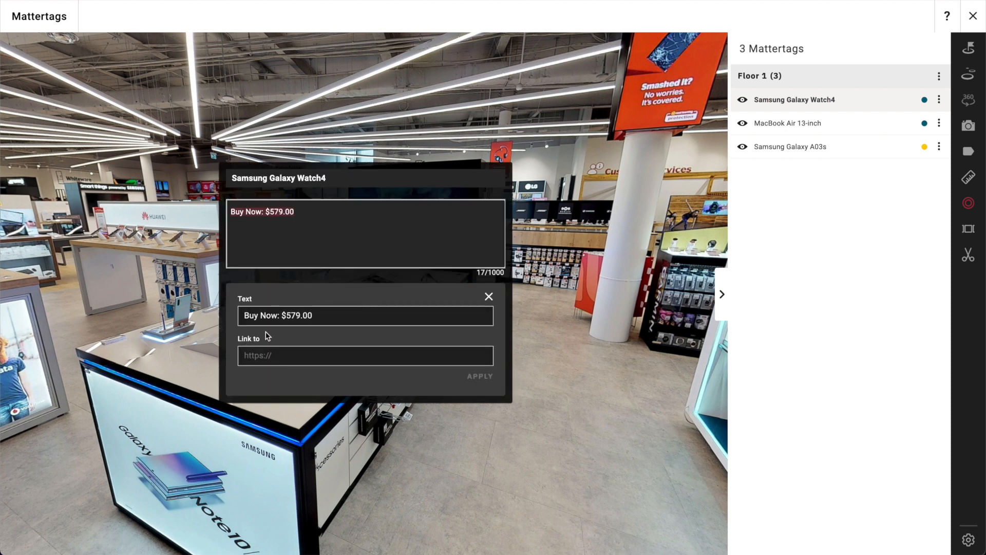
{"action": "key", "text": "ctrl+Tab"}
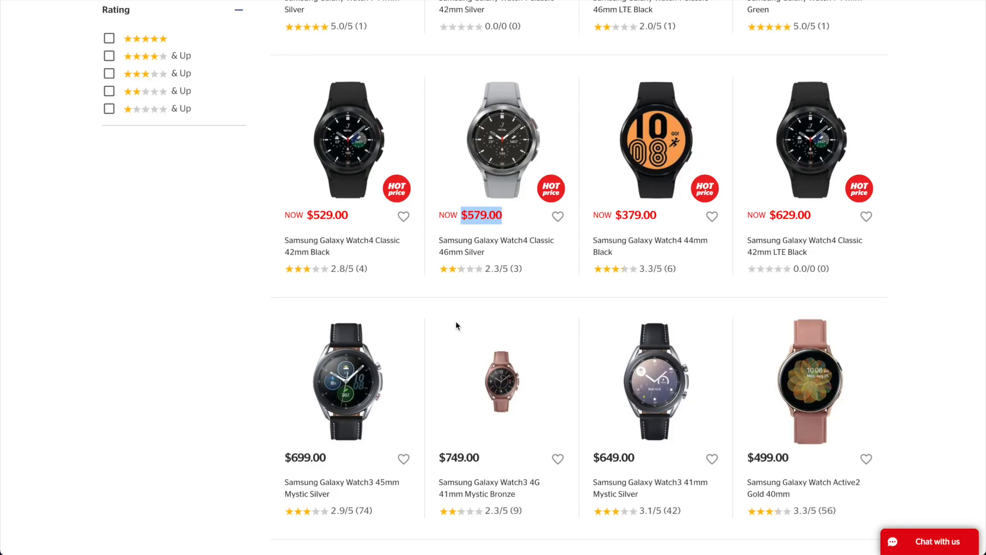
{"action": "left_click", "coordinate": [481, 125]}
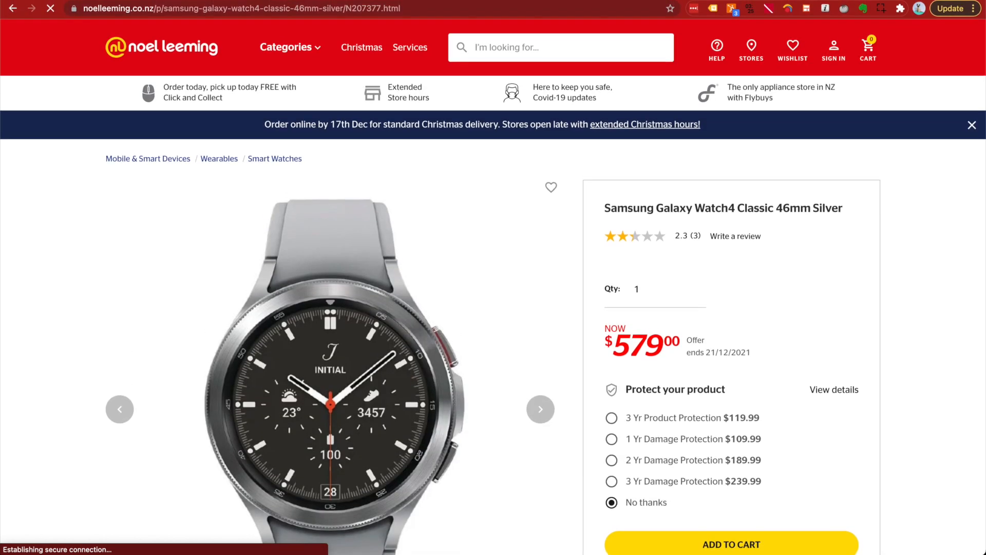
{"action": "left_click", "coordinate": [339, 12]}
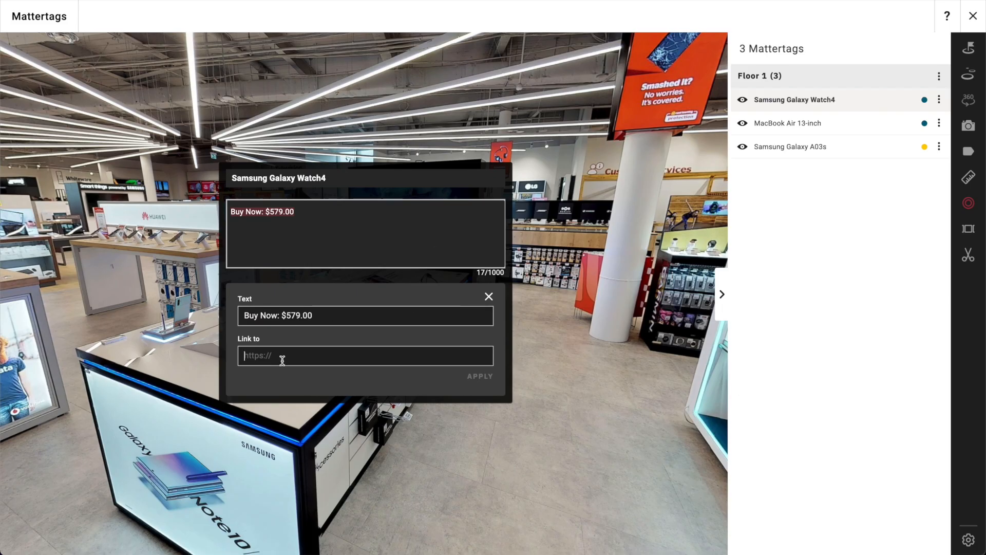
{"action": "type", "text": "samsung-galaxy-watch4-classic-46mm-silver/N207377.html"}
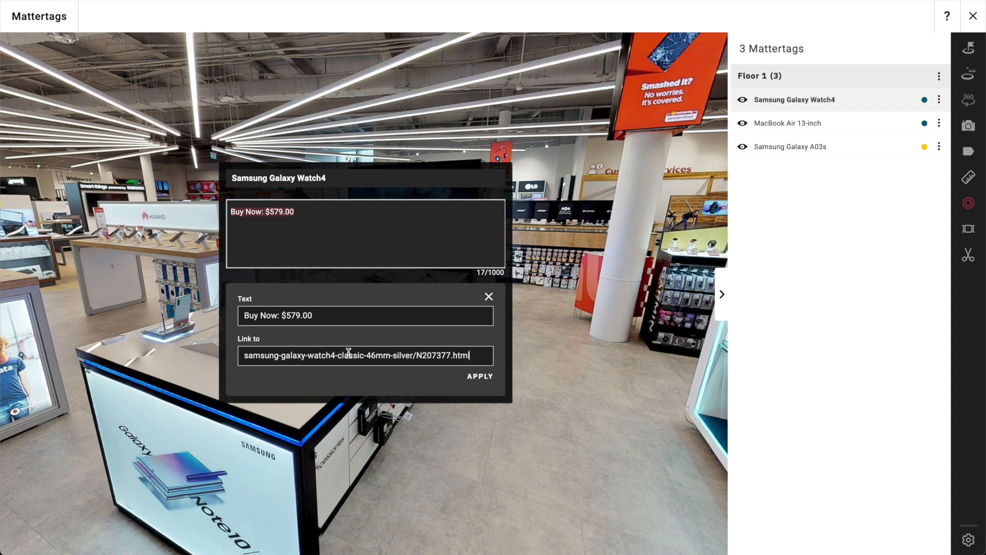
{"action": "left_click", "coordinate": [478, 378]}
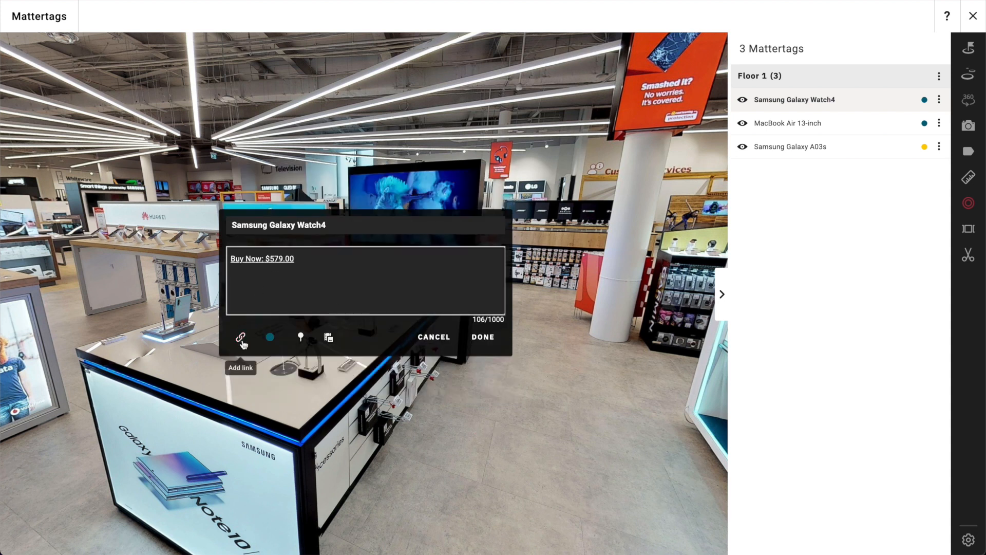
Colour the Samsung Galaxy Watch4 Mattertag red, show its stem at a short length just above the table, and save the tag.
{"action": "left_click", "coordinate": [269, 340]}
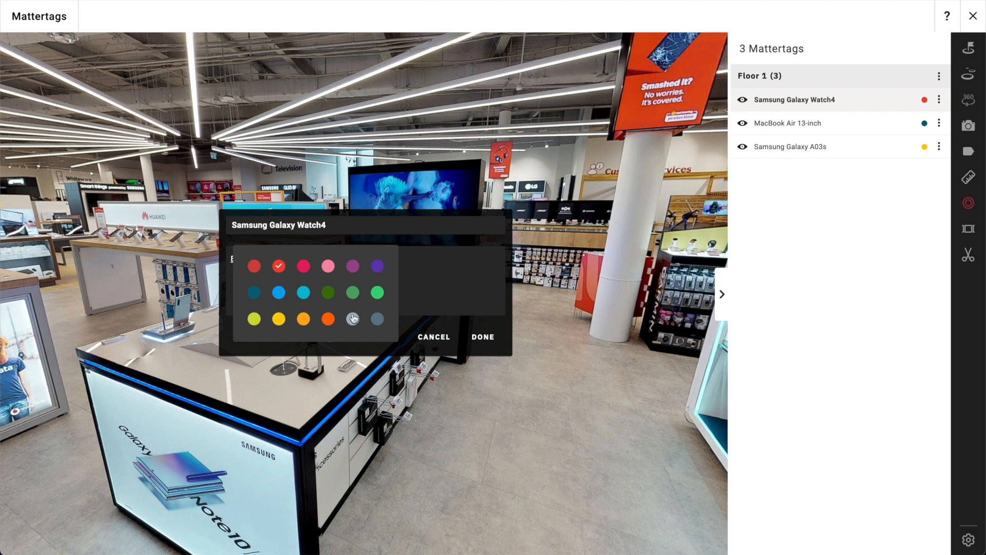
{"action": "left_click", "coordinate": [458, 285]}
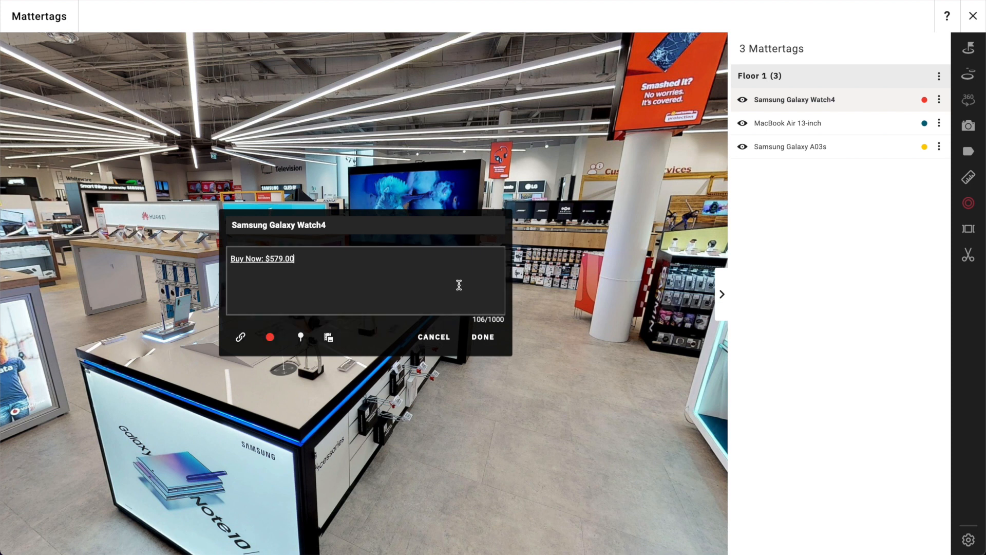
{"action": "left_click", "coordinate": [302, 340]}
{"action": "left_click_drag", "start_coordinate": [275, 269], "coordinate": [296, 269]}
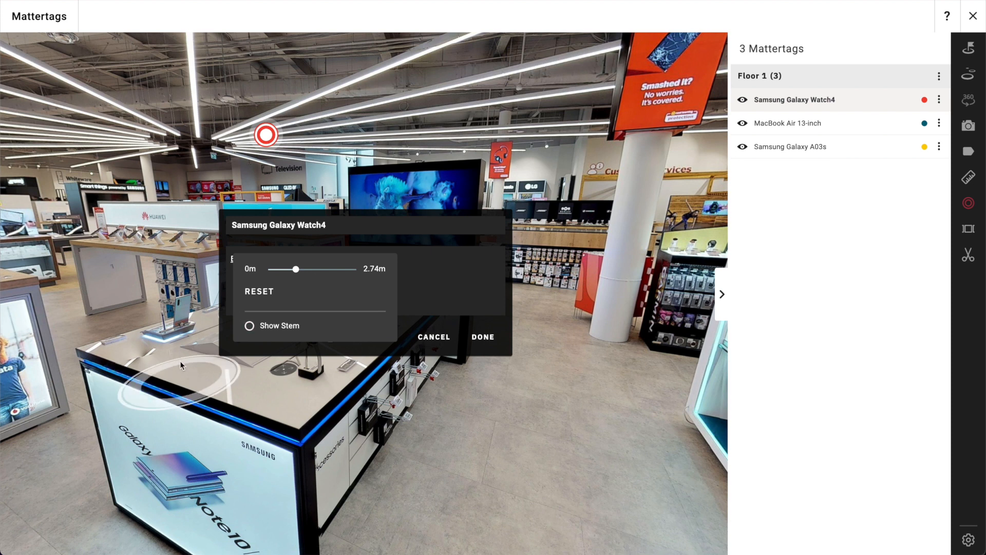
{"action": "left_click", "coordinate": [250, 329]}
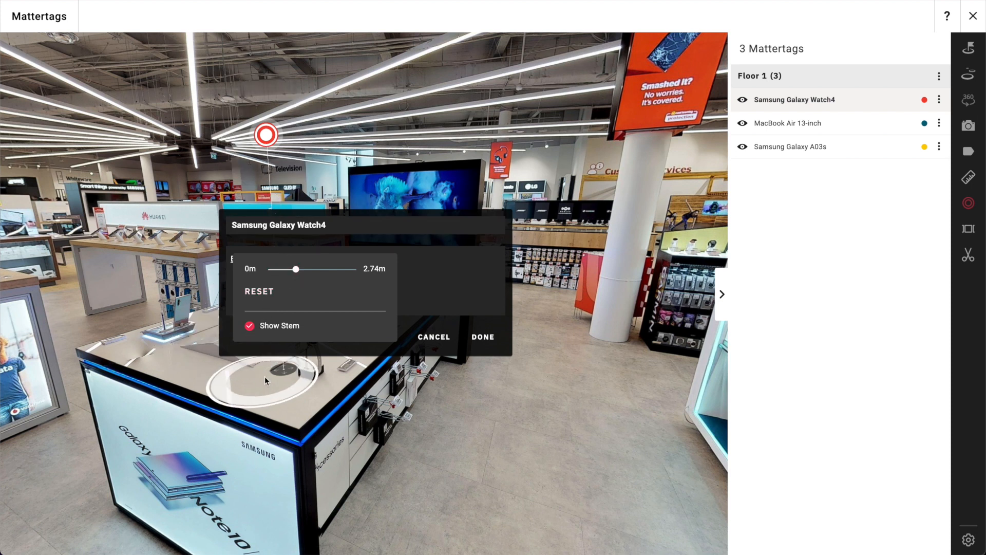
{"action": "left_click_drag", "start_coordinate": [296, 269], "coordinate": [275, 276]}
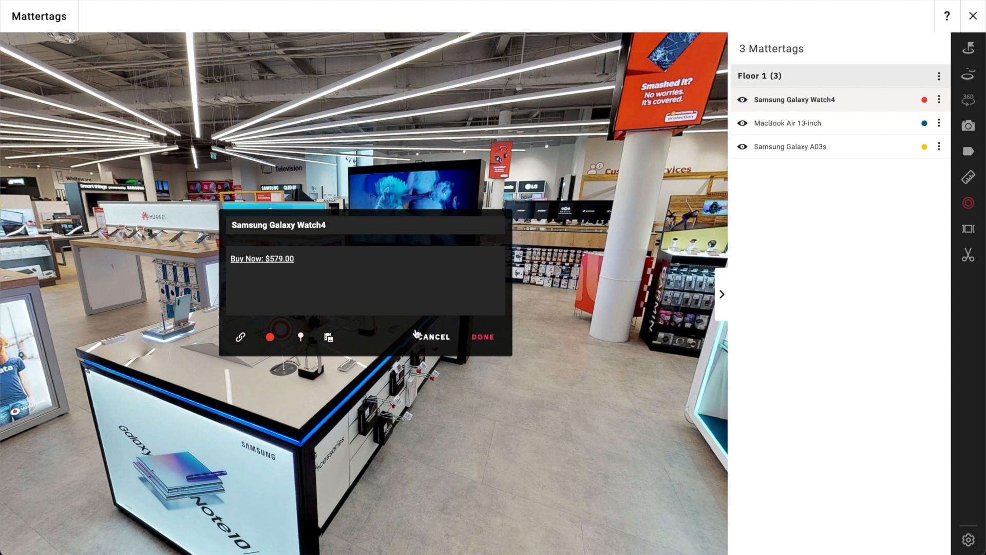
{"action": "left_click", "coordinate": [483, 337]}
Preview the Samsung Galaxy Watch4 Mattertag's pop-up, and hide the tag from the space and show it again.
{"action": "mouse_move", "coordinate": [281, 331]}
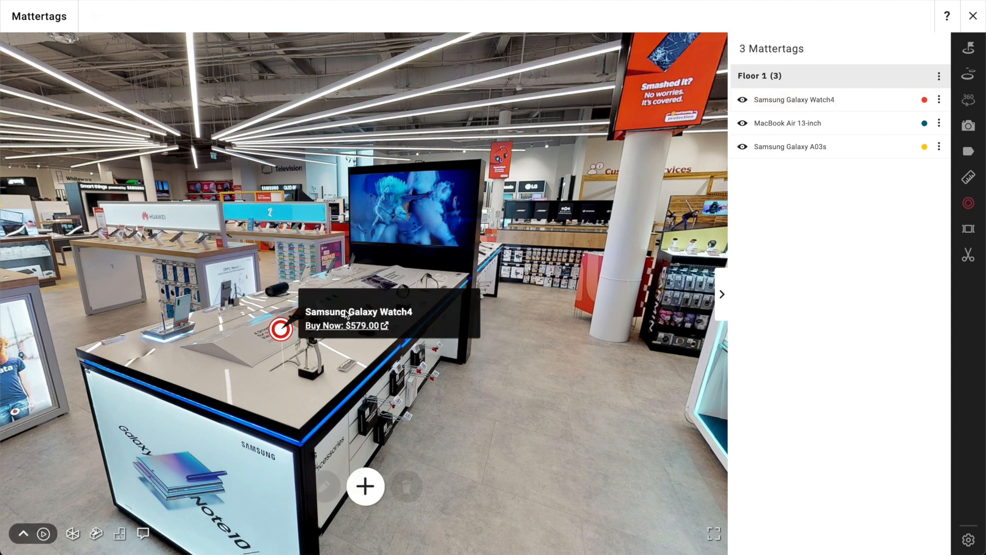
{"action": "left_click", "coordinate": [278, 329]}
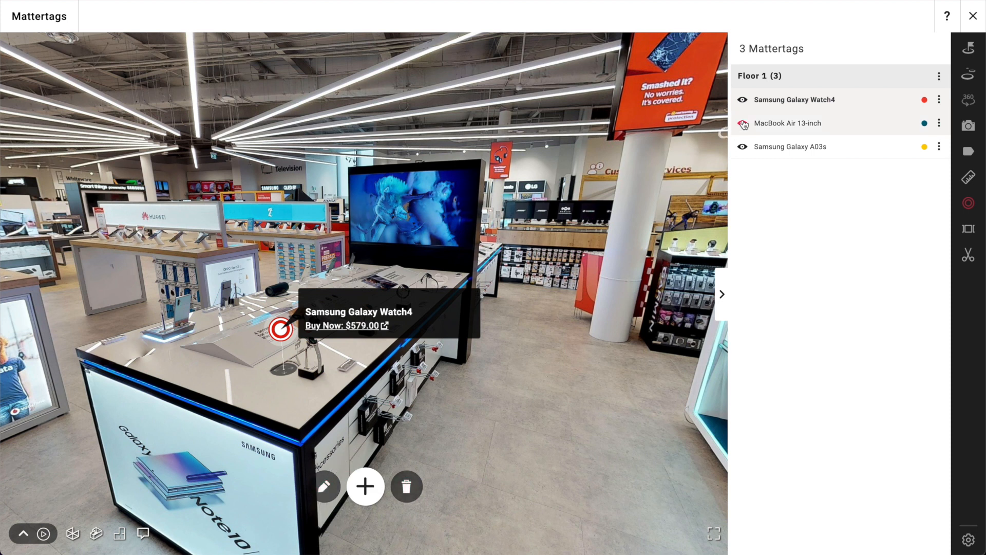
{"action": "left_click", "coordinate": [742, 101]}
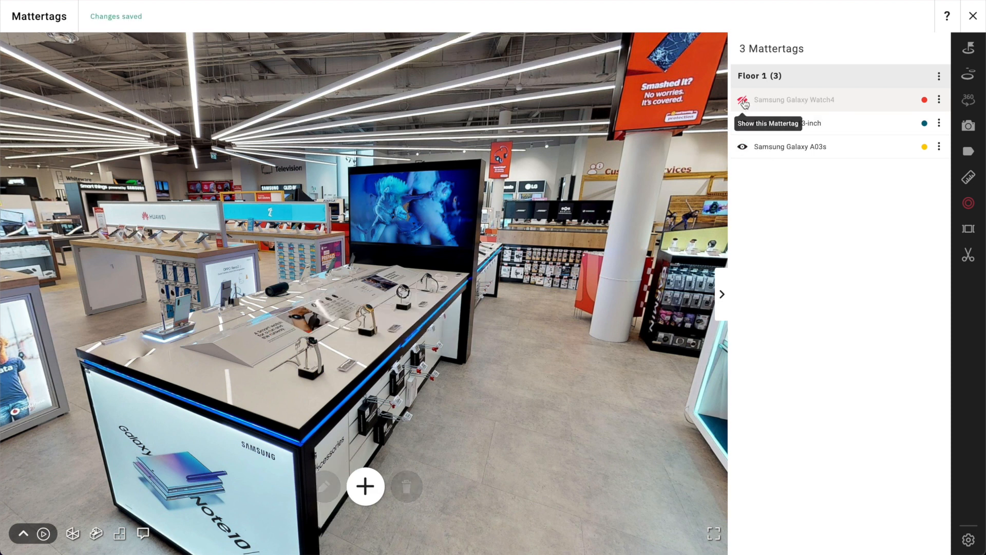
{"action": "left_click", "coordinate": [743, 101]}
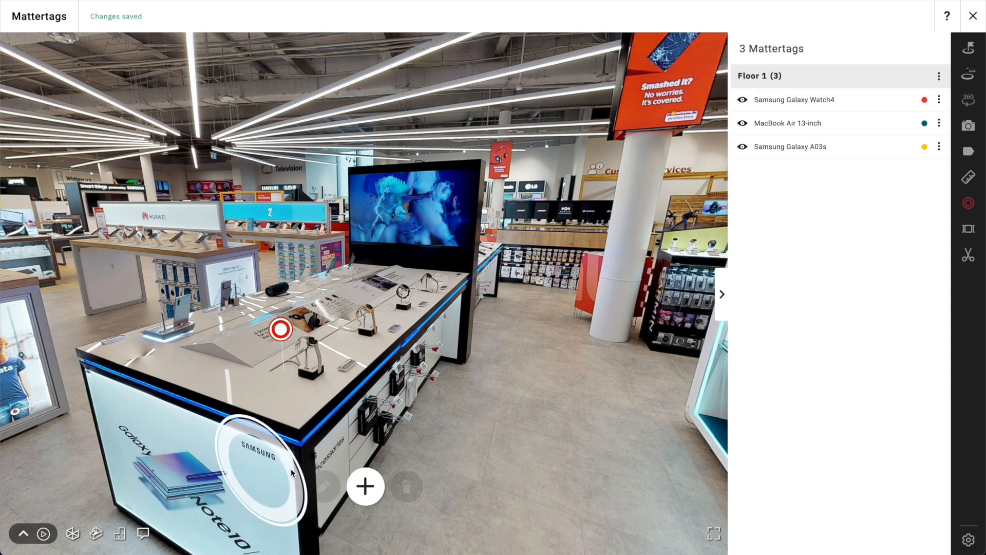
Reopen the Samsung Galaxy Watch4 Mattertag for editing and remove the blank line before its title.
{"action": "left_click", "coordinate": [939, 99]}
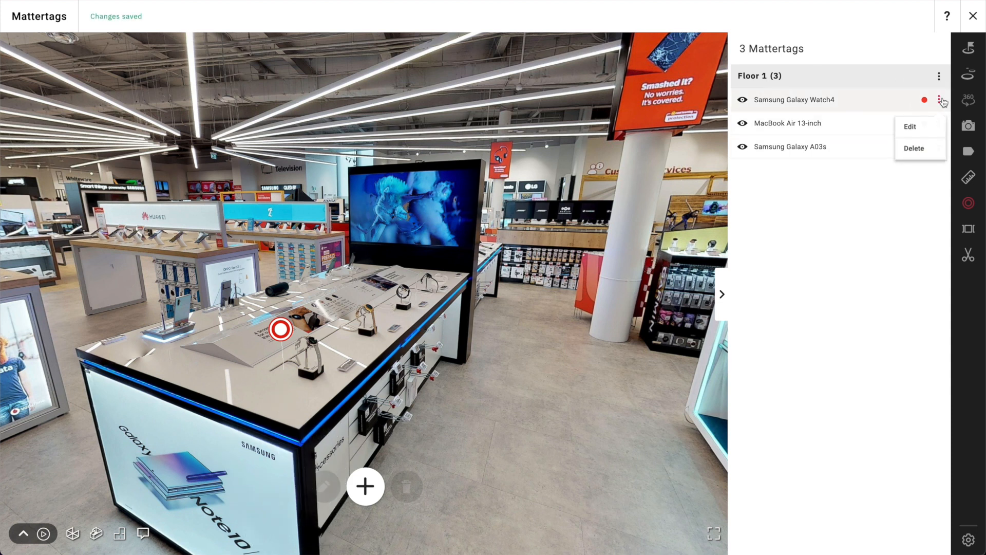
{"action": "left_click", "coordinate": [910, 129]}
{"action": "left_click", "coordinate": [348, 224]}
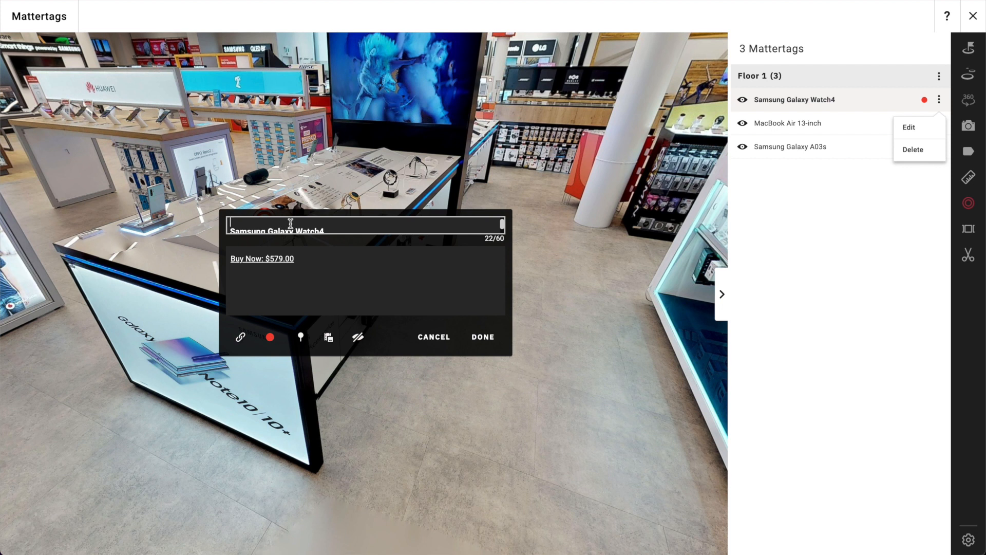
{"action": "key", "text": "BackSpace"}
{"action": "left_click", "coordinate": [334, 256]}
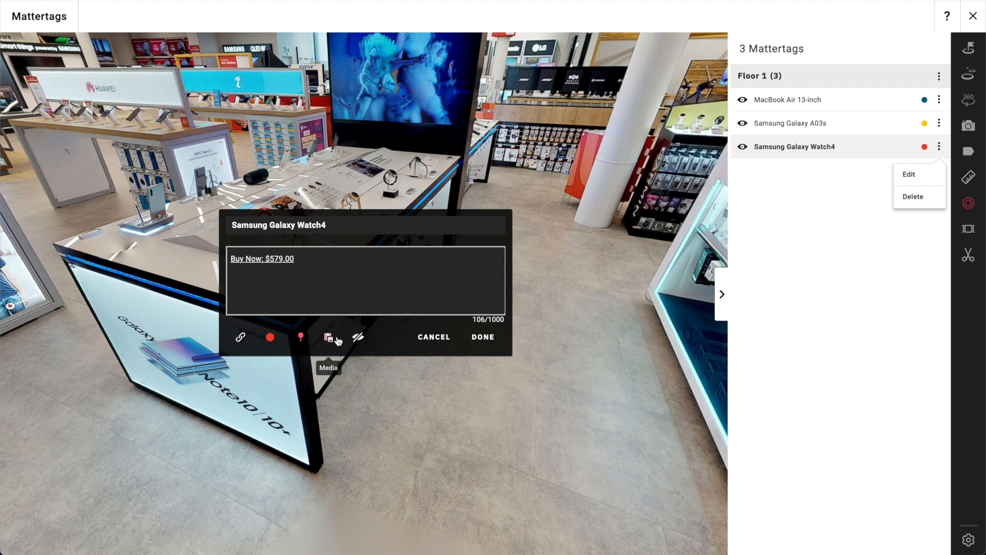
Fine-tune the stem length of the Samsung Galaxy Watch4 Mattertag, keeping it short with the stem shown.
{"action": "left_click", "coordinate": [301, 337]}
{"action": "left_click_drag", "start_coordinate": [277, 274], "coordinate": [278, 273]}
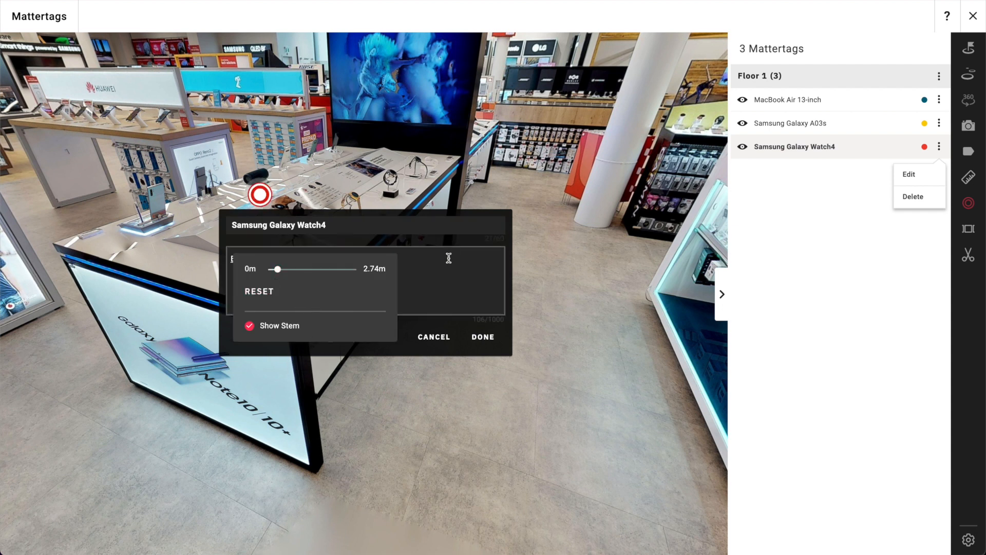
{"action": "left_click", "coordinate": [430, 279]}
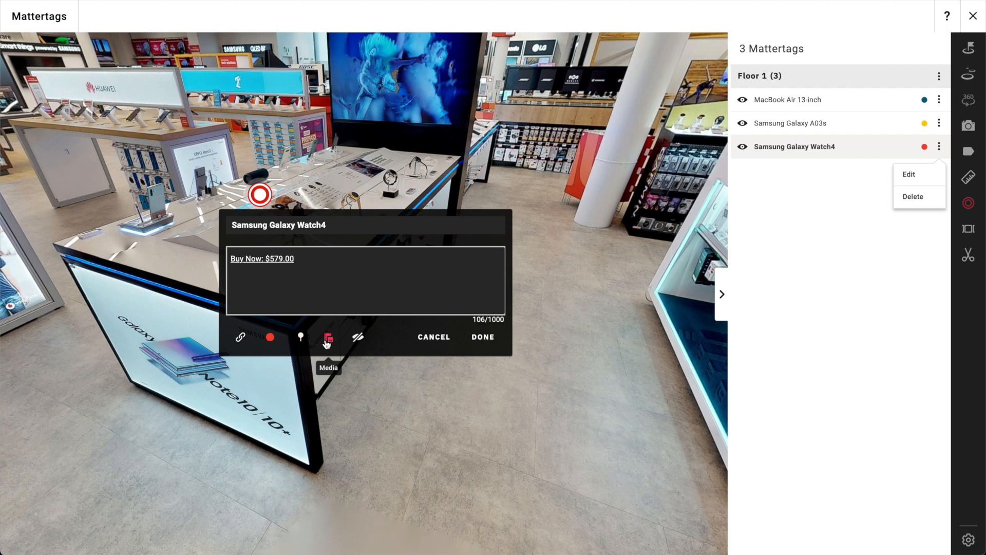
Open the Mattertag's media link entry and browse the watch photos on the Noel Leeming product page.
{"action": "left_click", "coordinate": [327, 339]}
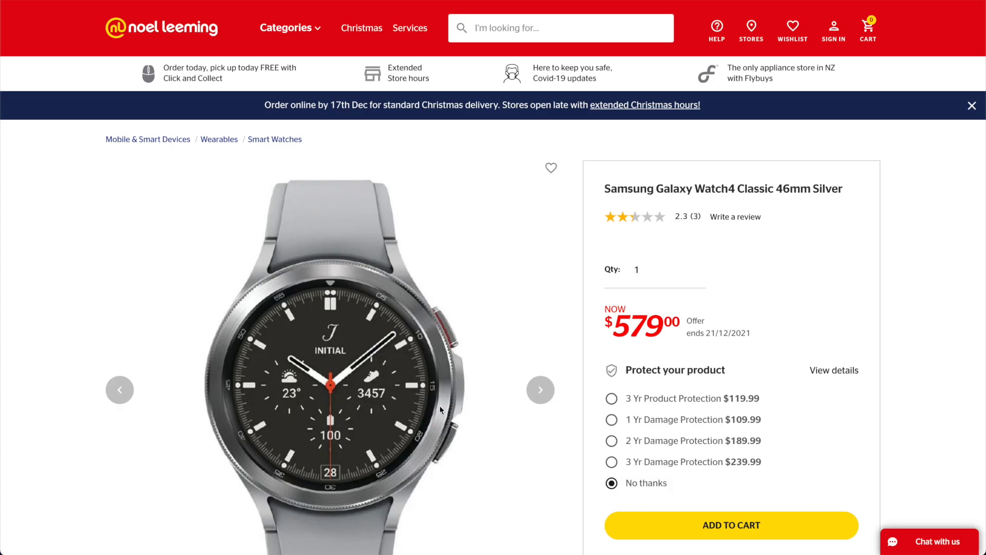
{"action": "scroll", "coordinate": [446, 393], "scroll_direction": "down", "scroll_amount": 2}
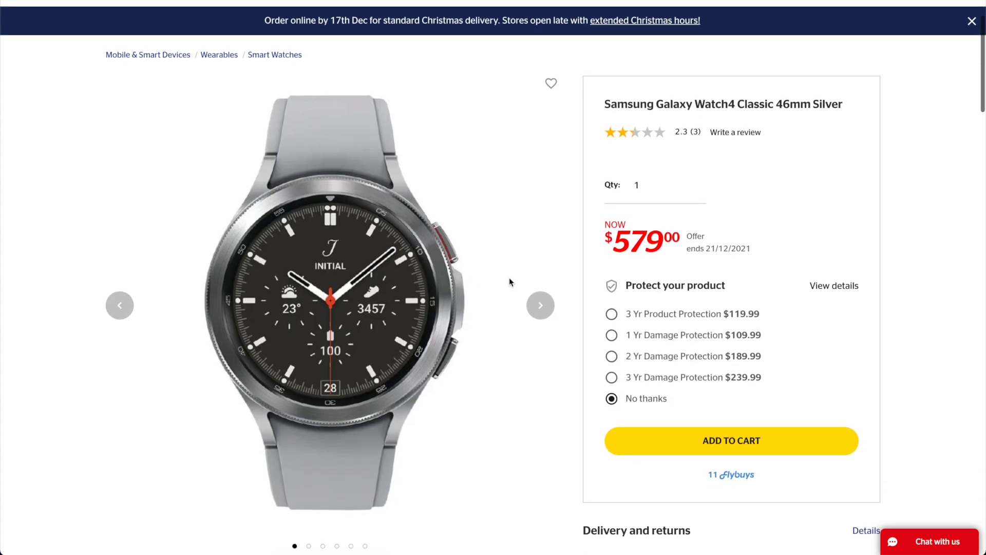
{"action": "left_click", "coordinate": [540, 305]}
{"action": "left_click", "coordinate": [549, 306]}
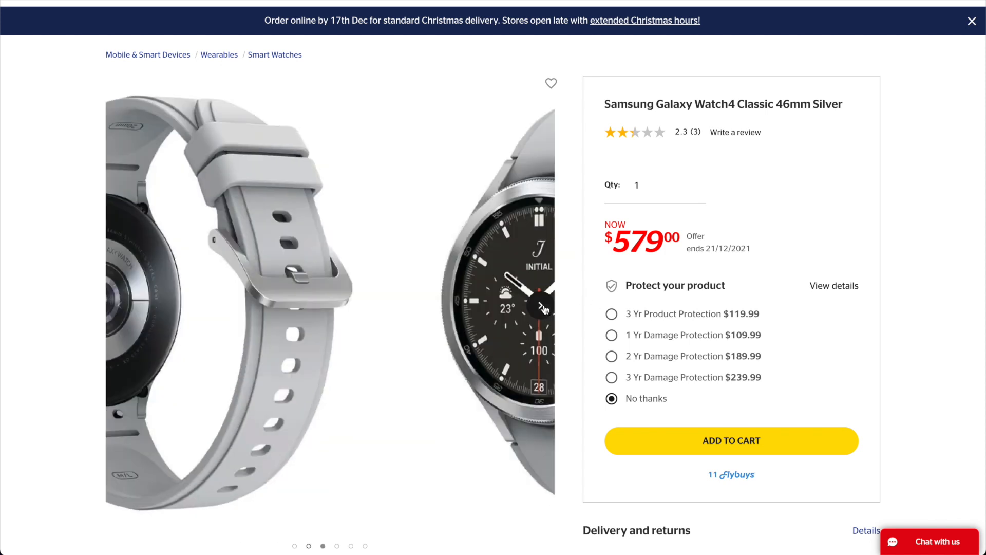
{"action": "left_click", "coordinate": [546, 308]}
{"action": "left_click", "coordinate": [545, 306]}
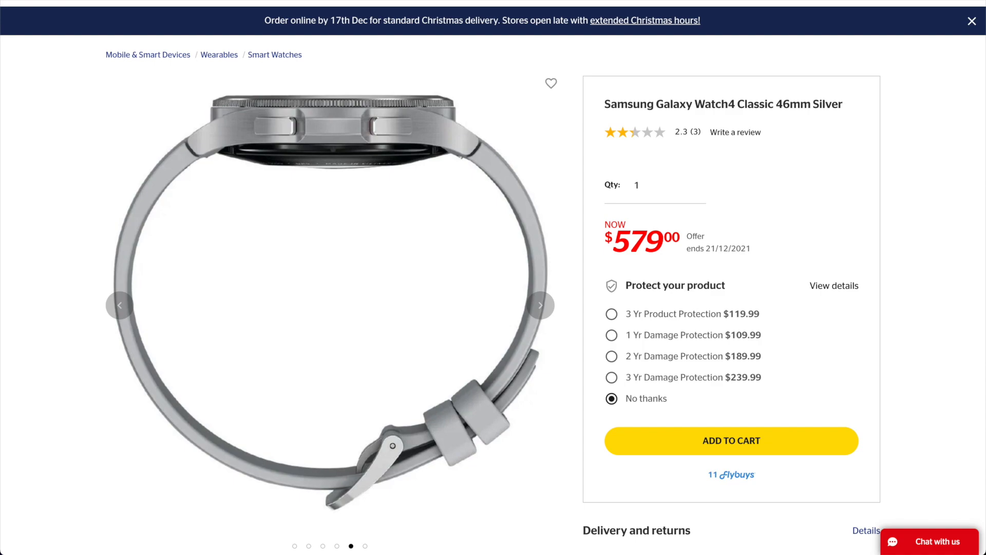
Open flickr.com in a new browser tab as an image-hosting example and return to the Noel Leeming watch page.
{"action": "key", "text": "super+t"}
{"action": "type", "text": "flick"}
{"action": "key", "text": "BackSpace"}
{"action": "type", "text": "kr"}
{"action": "key", "text": "BackSpace"}
{"action": "key", "text": "BackSpace"}
{"action": "key", "text": "BackSpace"}
{"action": "type", "text": "ckr.com"}
{"action": "key", "text": "Return"}
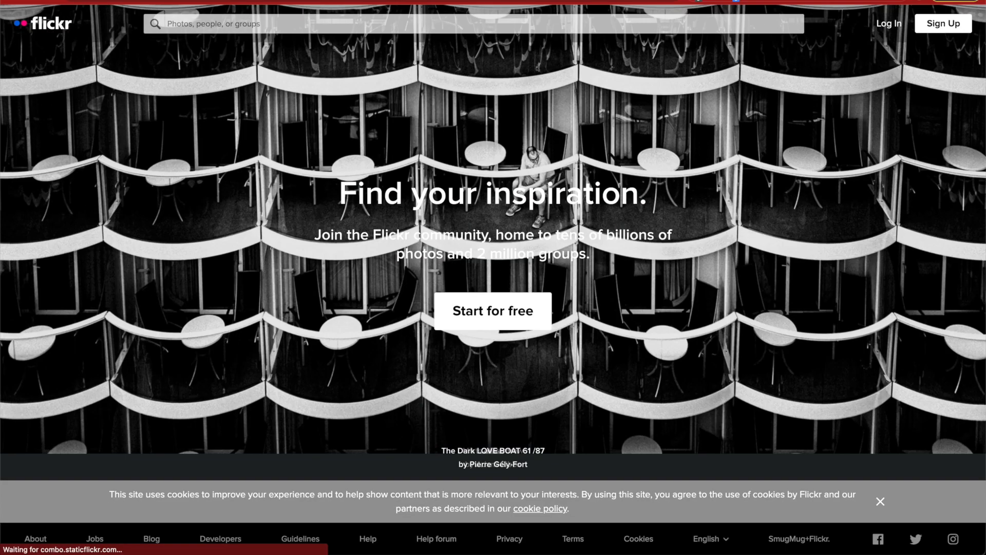
{"action": "left_click", "coordinate": [76, 5]}
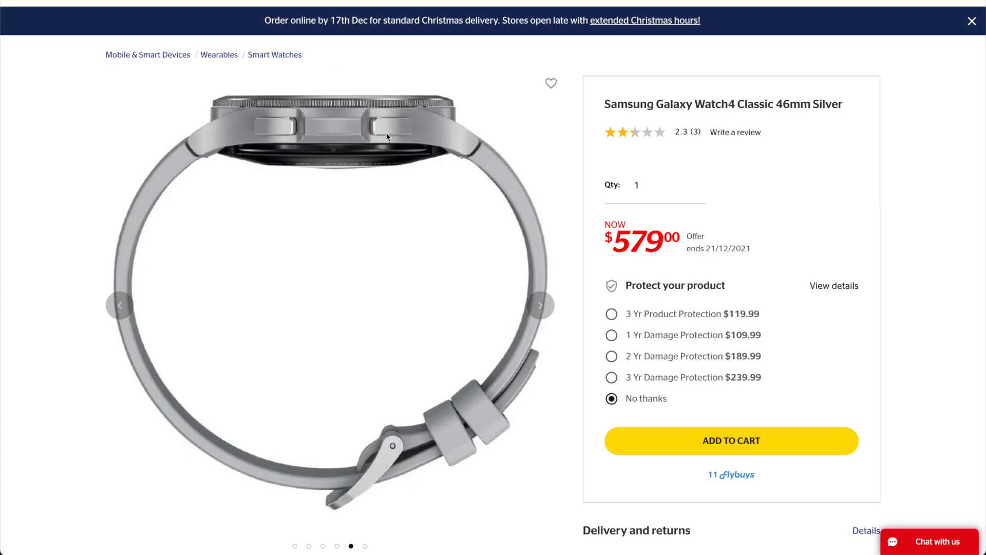
Copy the image address of the last product photo, which shows the silver watch laid out flat.
{"action": "left_click", "coordinate": [539, 305]}
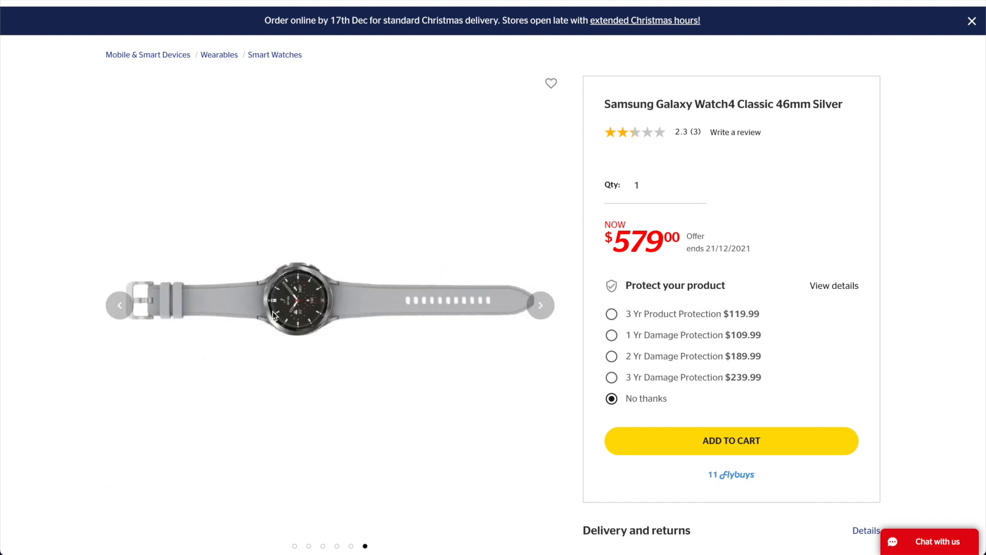
{"action": "right_click", "coordinate": [301, 298]}
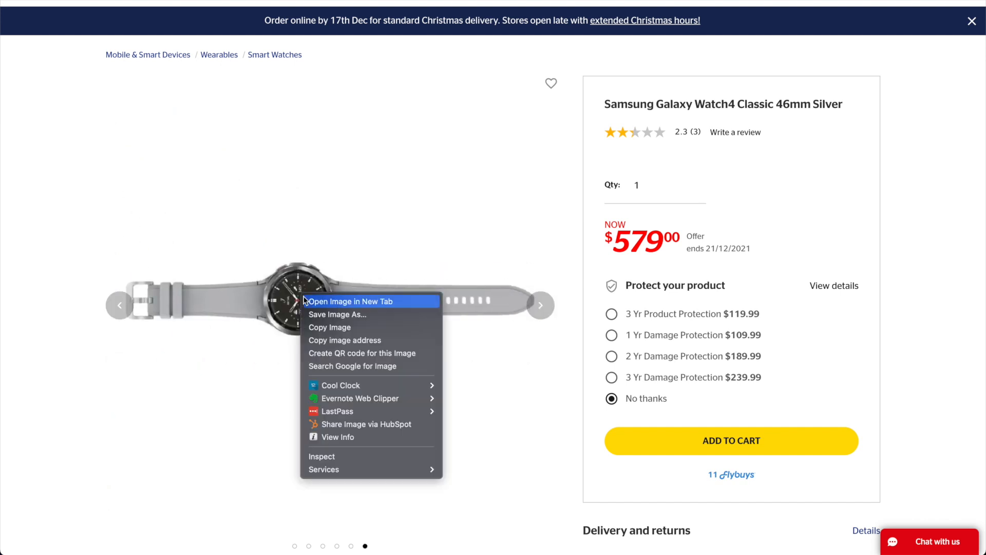
{"action": "left_click", "coordinate": [338, 341]}
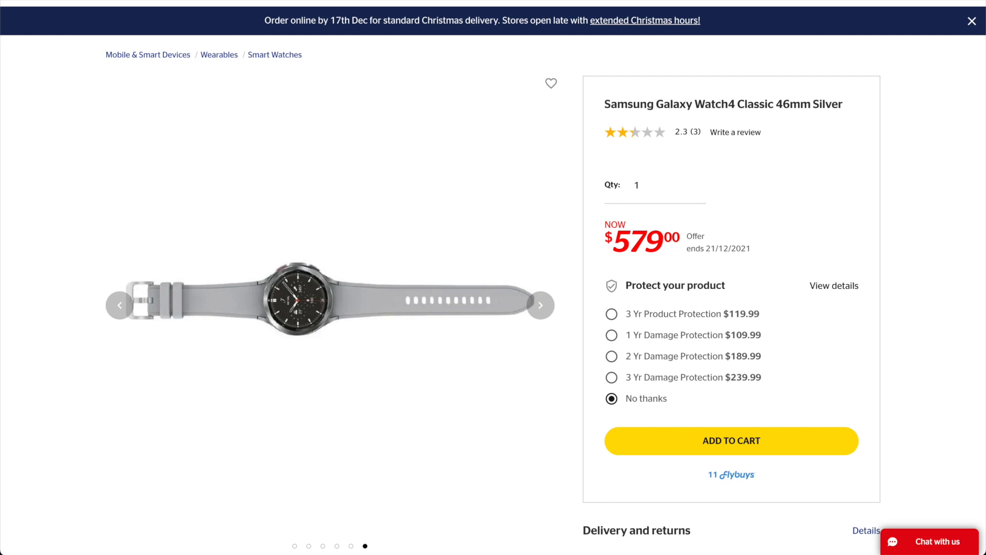
Paste the copied image address as the Samsung Galaxy Watch4 Mattertag's media link in Matterport, apply it and save the tag.
{"action": "left_click", "coordinate": [391, 1]}
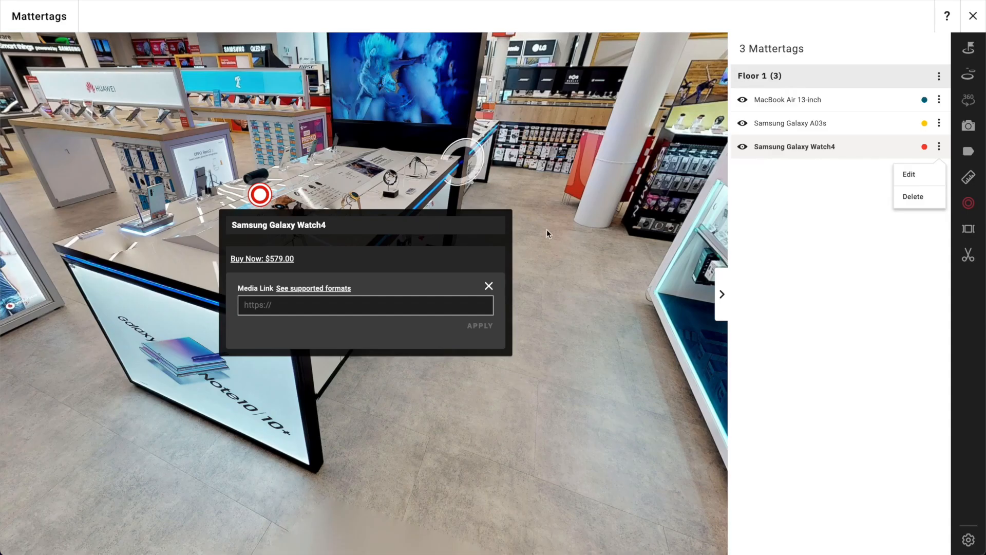
{"action": "left_click", "coordinate": [348, 301]}
{"action": "key", "text": "ctrl+v"}
{"action": "left_click", "coordinate": [480, 327]}
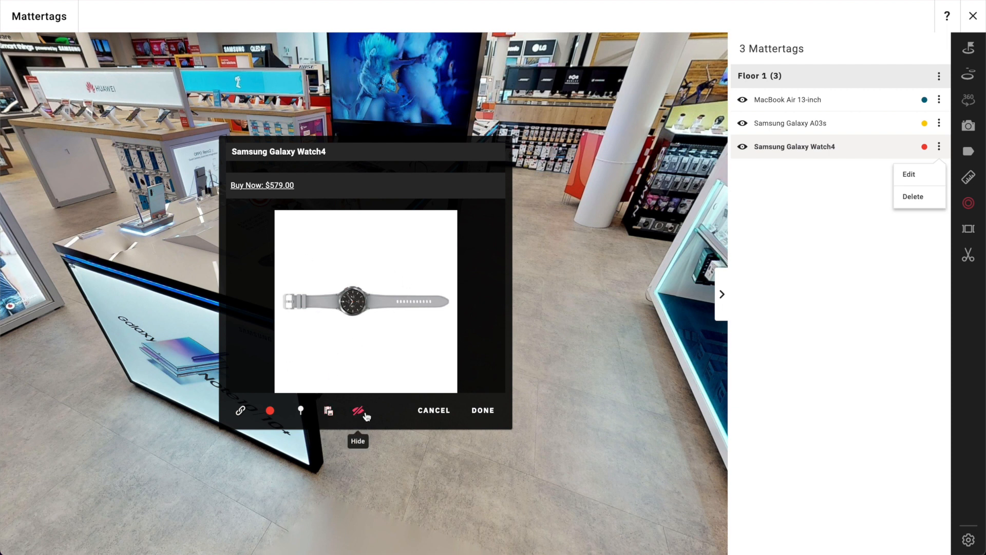
{"action": "left_click", "coordinate": [489, 415]}
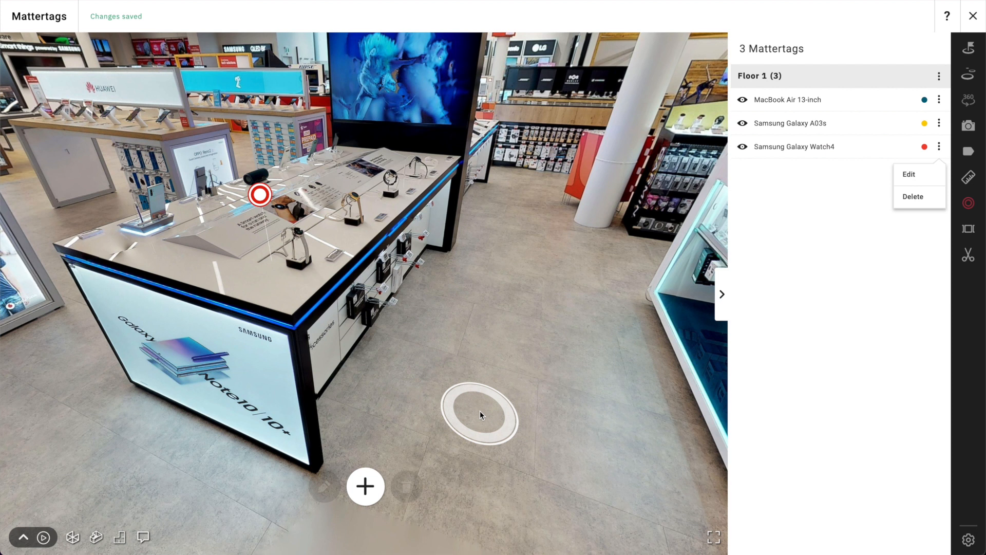
Check the Samsung Galaxy Watch4 Mattertag's pop-up, including its photo and "Buy Now: $579.00" link.
{"action": "mouse_move", "coordinate": [264, 194]}
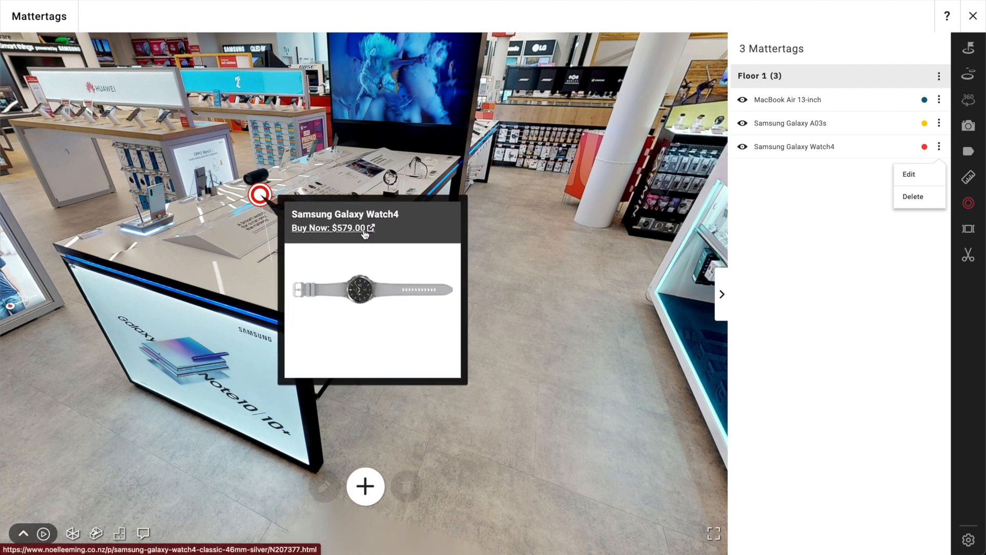
{"action": "left_click", "coordinate": [329, 228]}
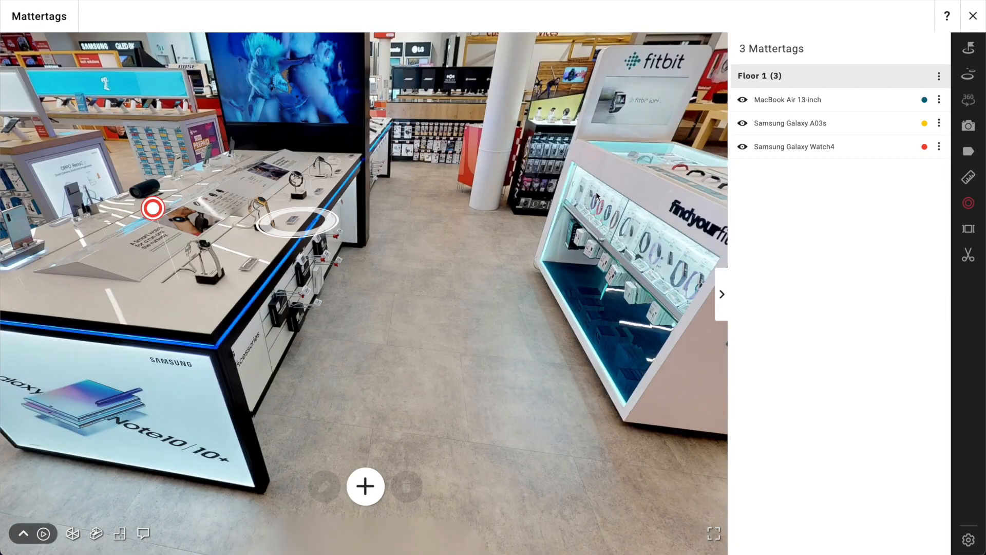
Add another Mattertag on the Samsung table beside the middle smartwatch, with title "Title" and description "Description".
{"action": "left_click", "coordinate": [560, 204]}
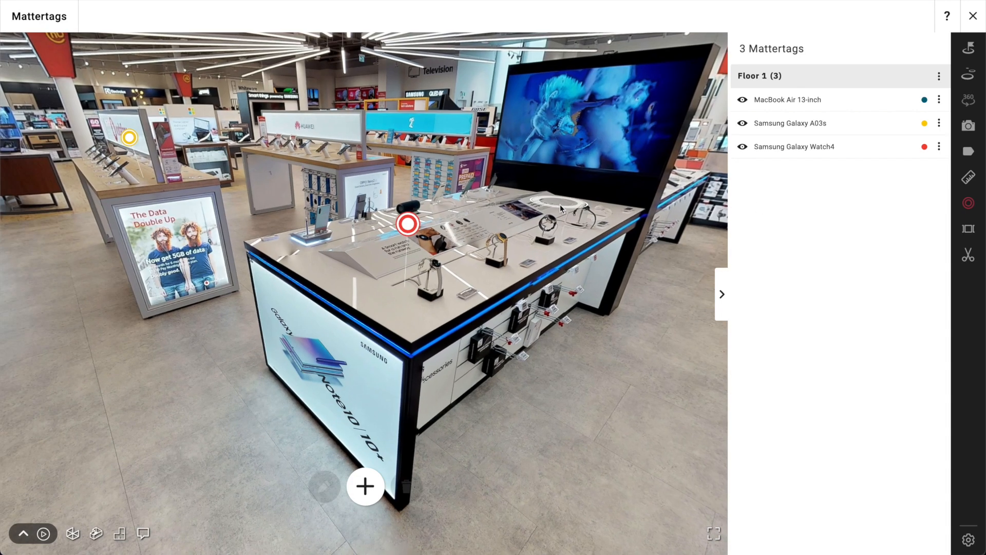
{"action": "left_click", "coordinate": [365, 486]}
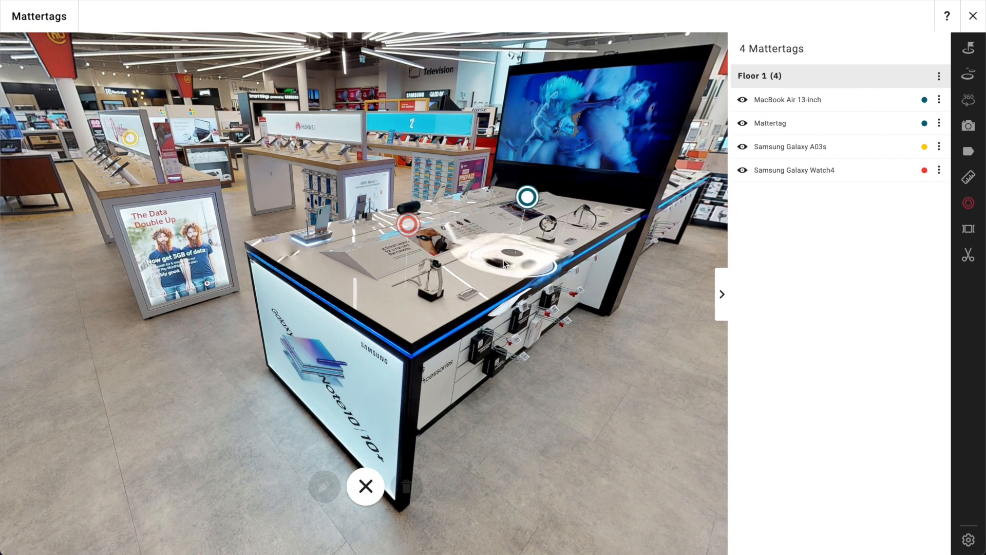
{"action": "left_click", "coordinate": [478, 257]}
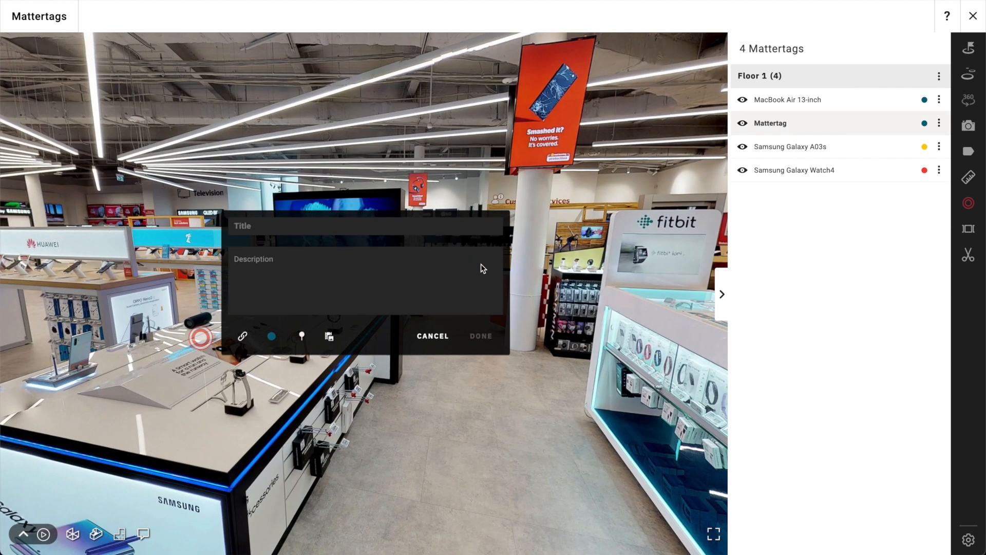
{"action": "type", "text": "Title"}
{"action": "key", "text": "Tab"}
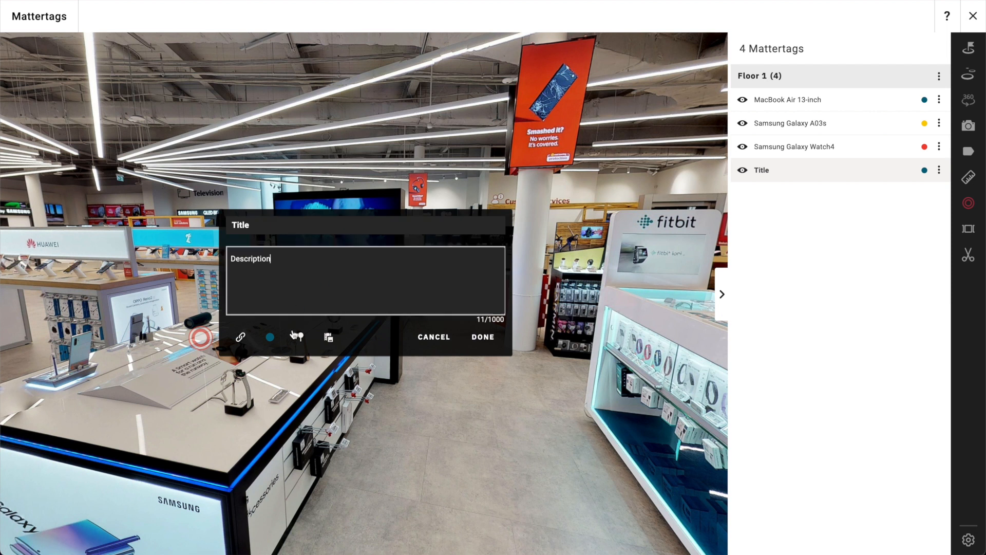
Colour the "Title" Mattertag green, set its stem length to 0.61 m and save the tag.
{"action": "left_click", "coordinate": [269, 336]}
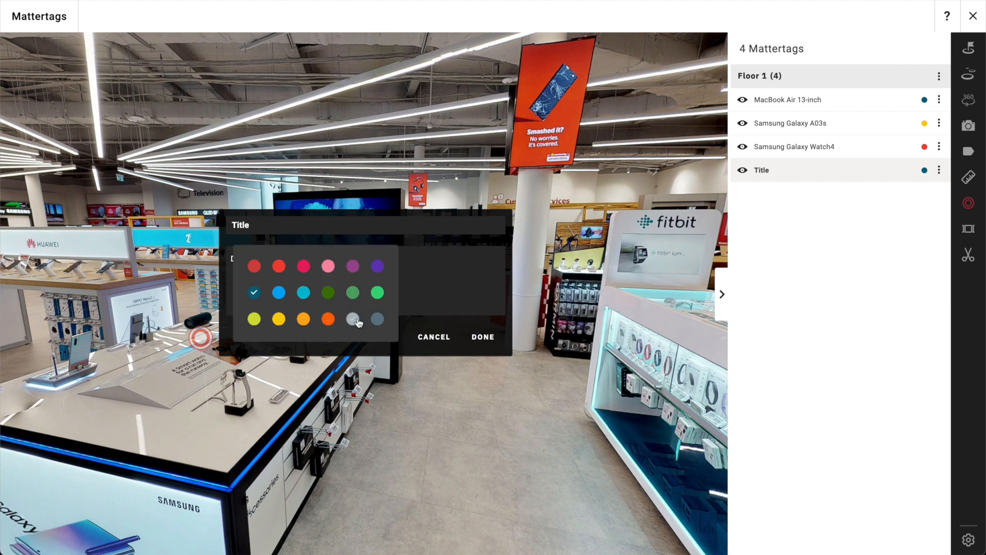
{"action": "left_click", "coordinate": [469, 304]}
{"action": "left_click", "coordinate": [300, 336]}
{"action": "left_click_drag", "start_coordinate": [282, 268], "coordinate": [289, 272]}
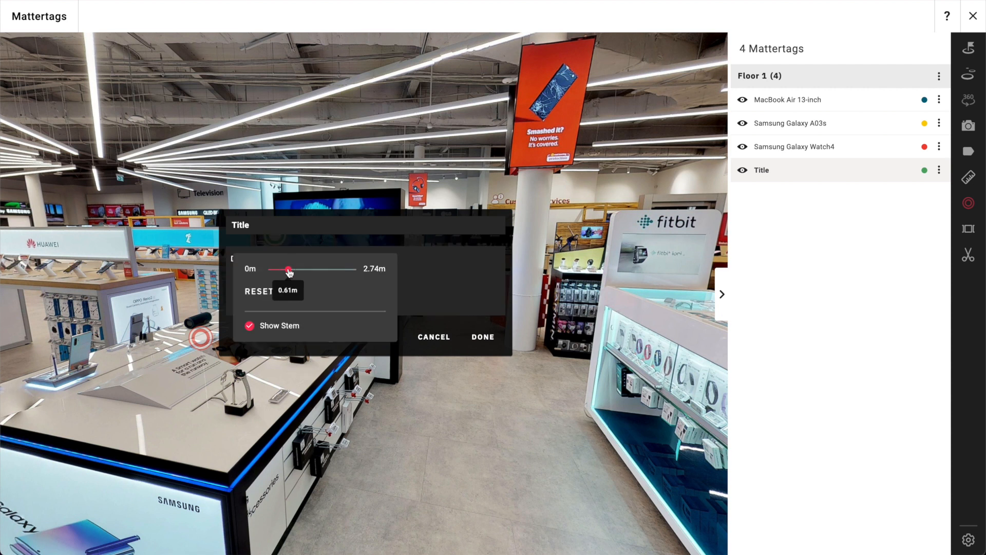
{"action": "left_click", "coordinate": [483, 337]}
{"action": "left_click", "coordinate": [483, 337]}
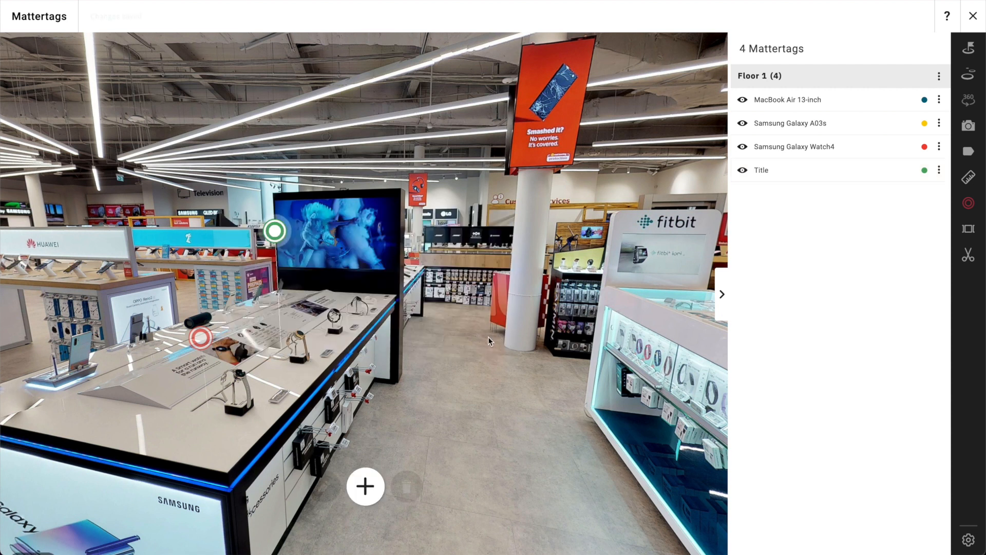
Place another Mattertag on the Samsung table, in front of the smartwatch nearest the large TV screen.
{"action": "mouse_move", "coordinate": [274, 231]}
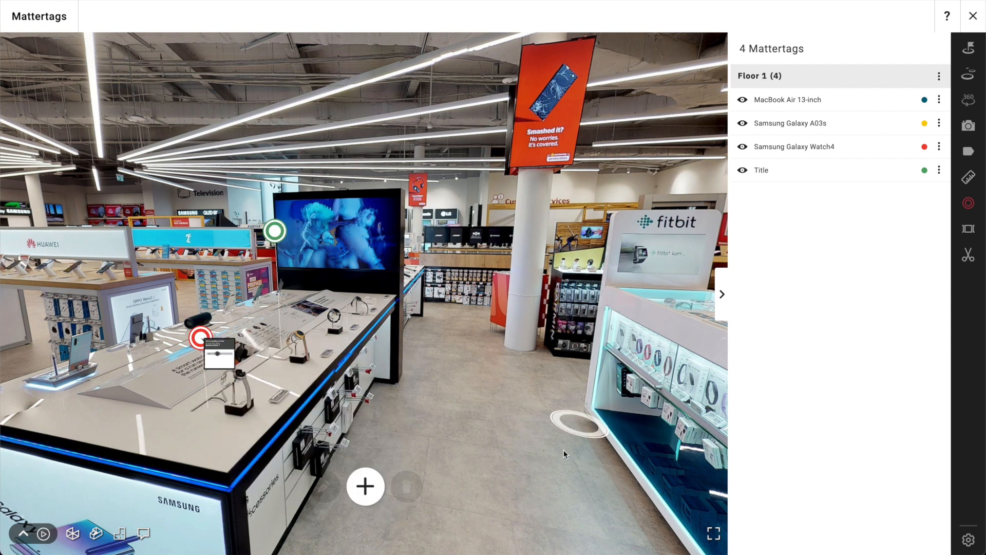
{"action": "left_click", "coordinate": [376, 483]}
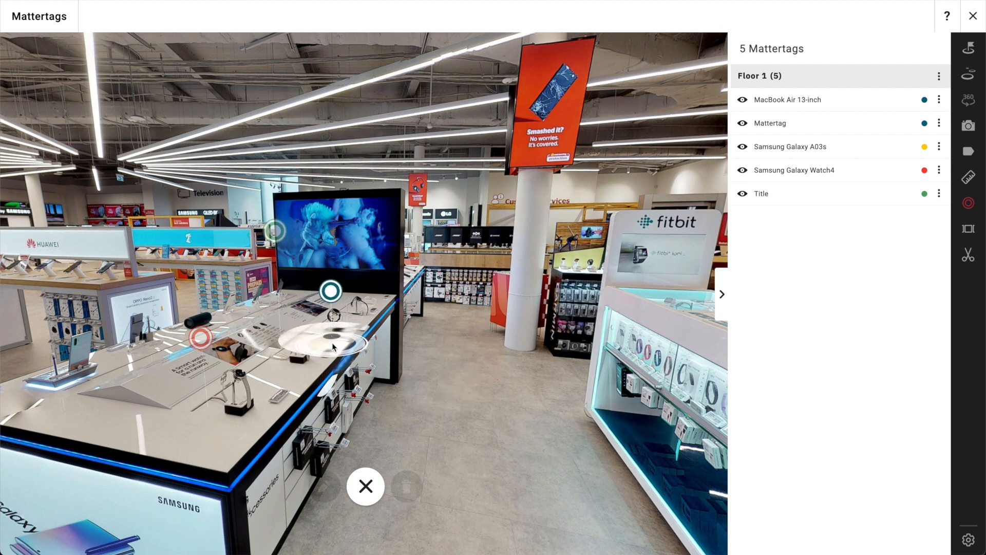
{"action": "left_click", "coordinate": [333, 348]}
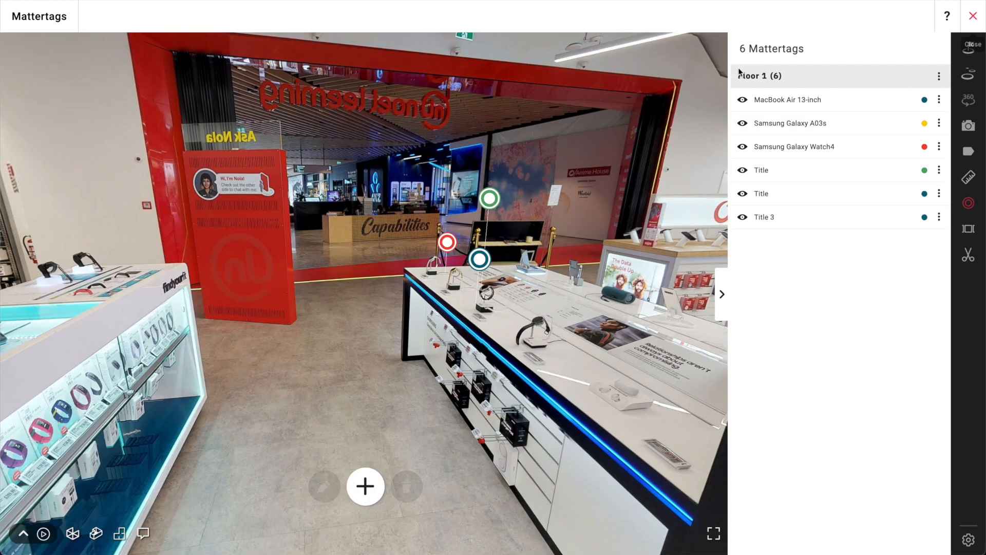
Hide the green "Title", the blue "Title" and the "Title 3" Mattertags on Floor 1.
{"action": "left_click", "coordinate": [743, 170]}
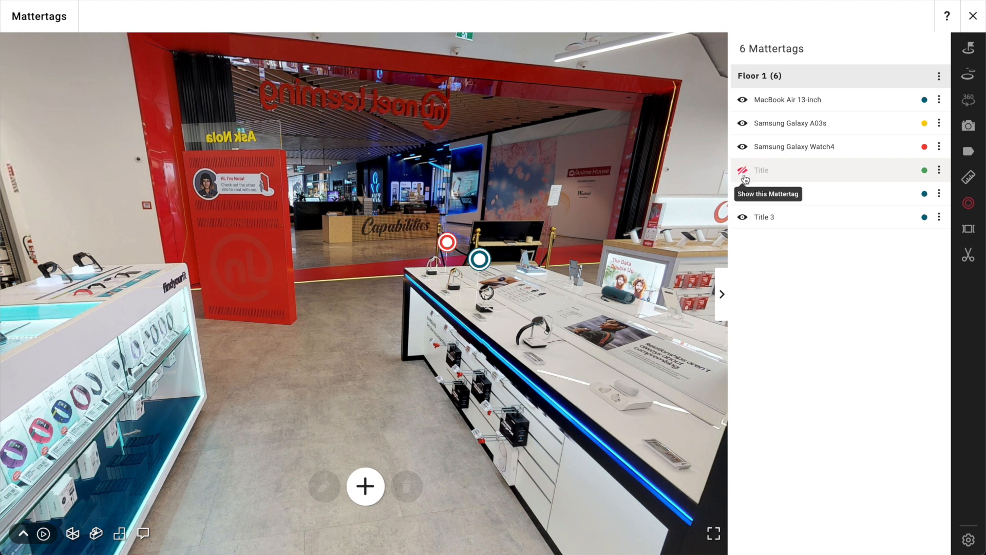
{"action": "left_click", "coordinate": [743, 193]}
{"action": "left_click", "coordinate": [743, 217]}
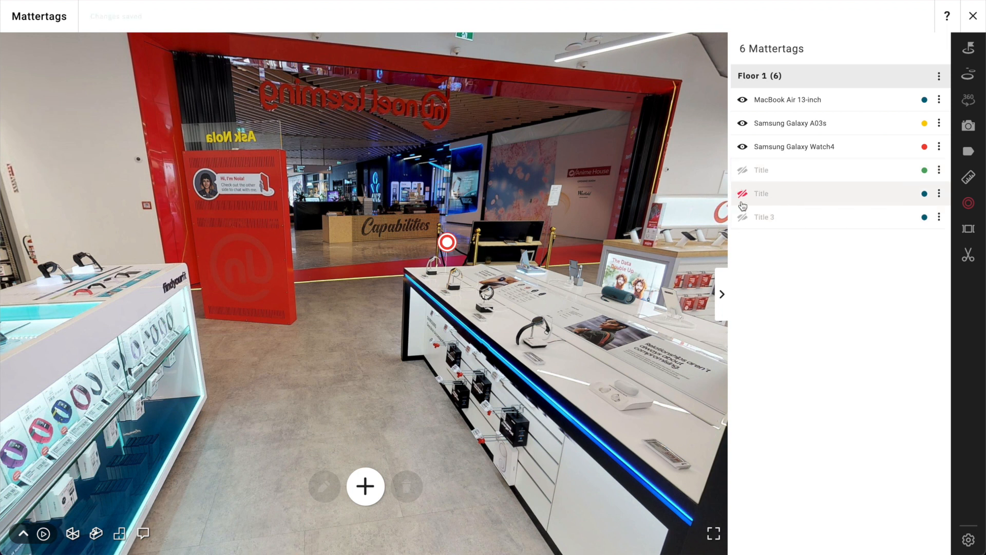
Delete the blue "Title" Mattertag from Floor 1 and confirm the deletion.
{"action": "left_click", "coordinate": [939, 194]}
{"action": "left_click", "coordinate": [917, 238]}
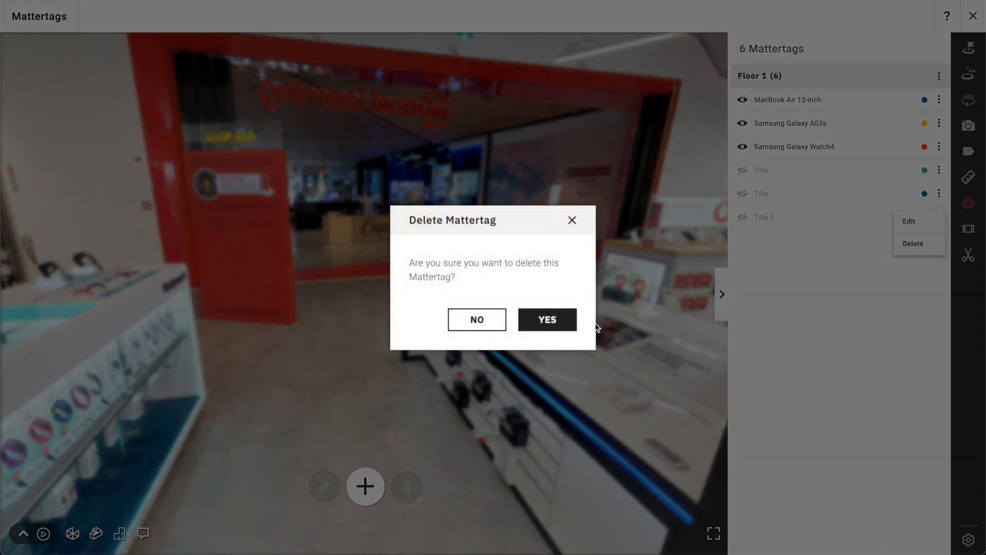
{"action": "left_click", "coordinate": [565, 326]}
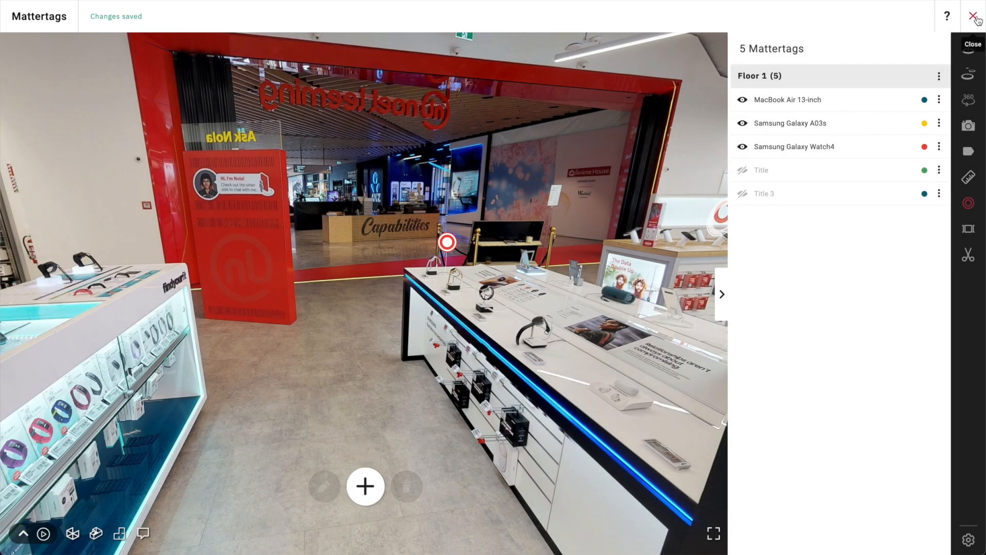
Leave Mattertag editing and publish the changes to the space.
{"action": "left_click_drag", "start_coordinate": [475, 126], "coordinate": [262, 123]}
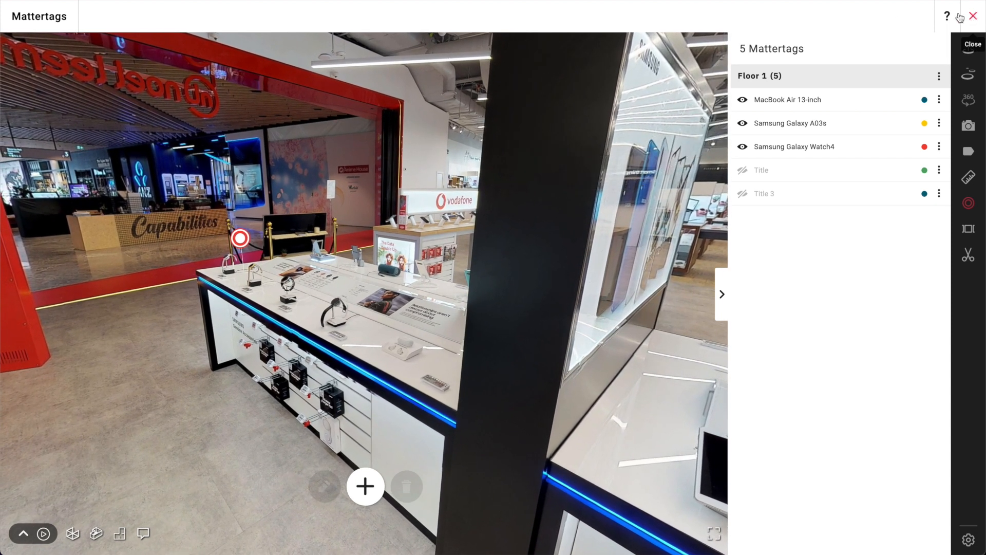
{"action": "left_click", "coordinate": [971, 17]}
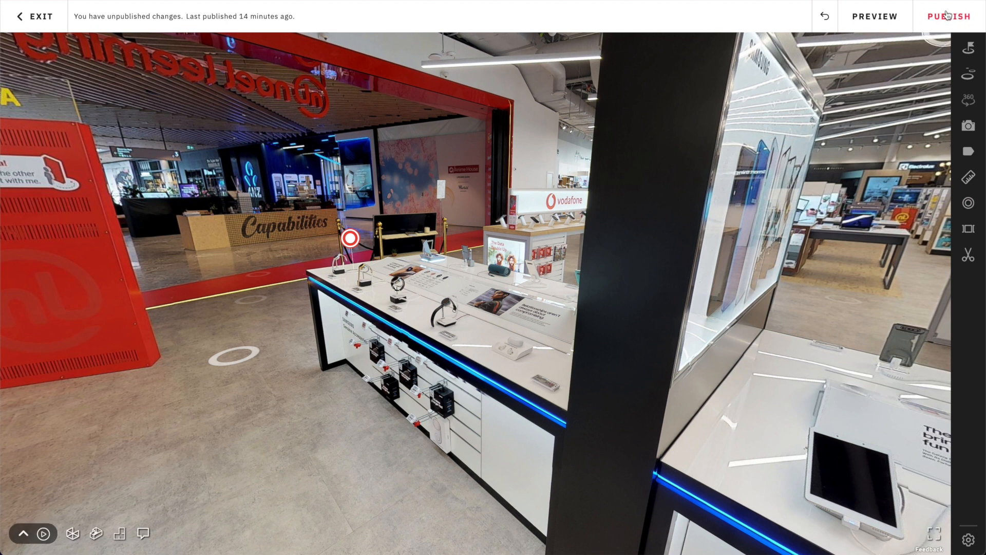
{"action": "left_click", "coordinate": [947, 15]}
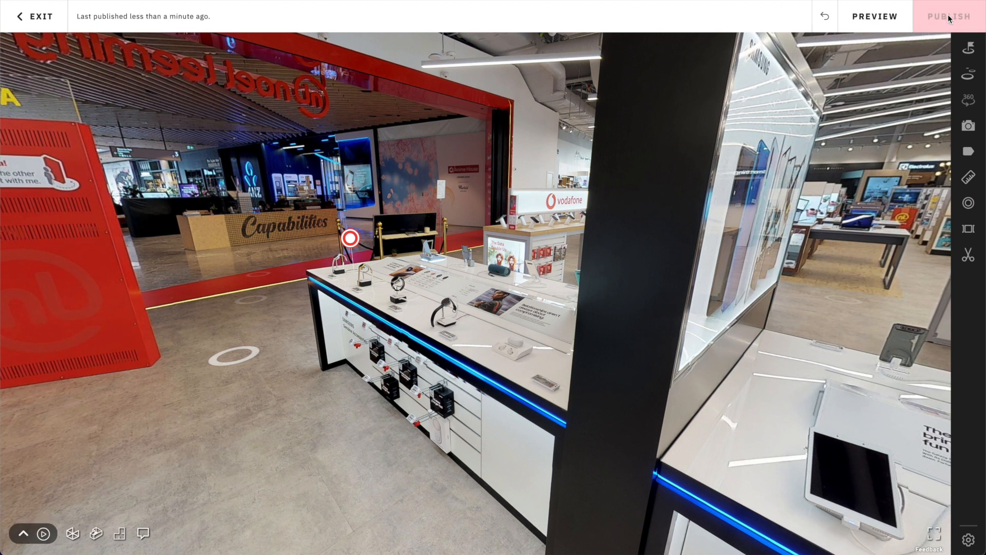
Preview the published space as a dollhouse, check its Mattertags from above and return to editing.
{"action": "left_click", "coordinate": [865, 28]}
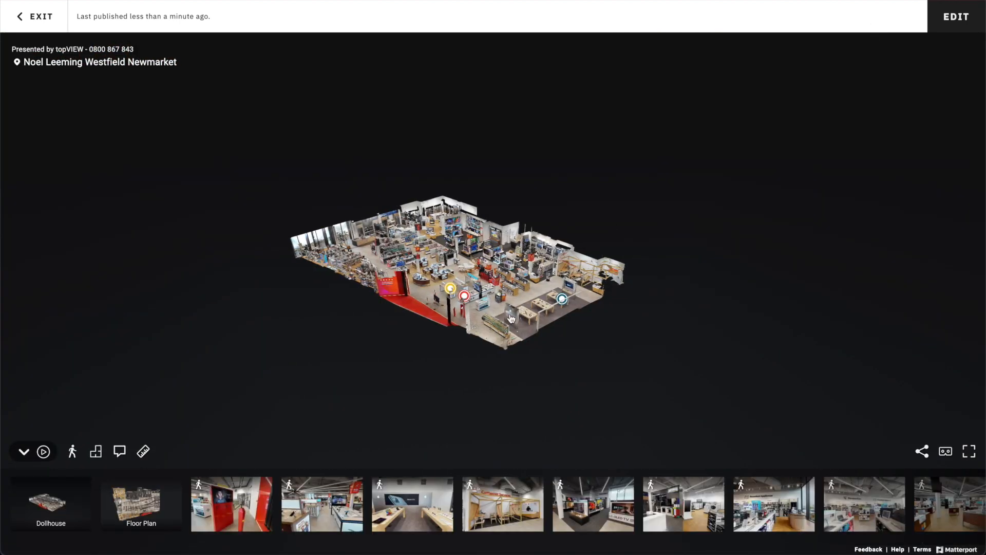
{"action": "left_click_drag", "start_coordinate": [458, 294], "coordinate": [503, 314]}
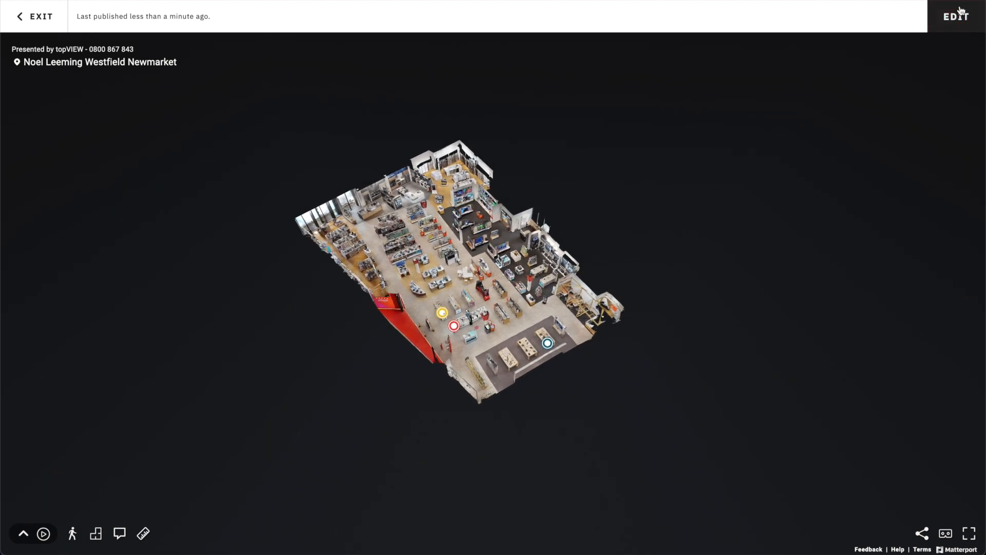
{"action": "left_click", "coordinate": [960, 14]}
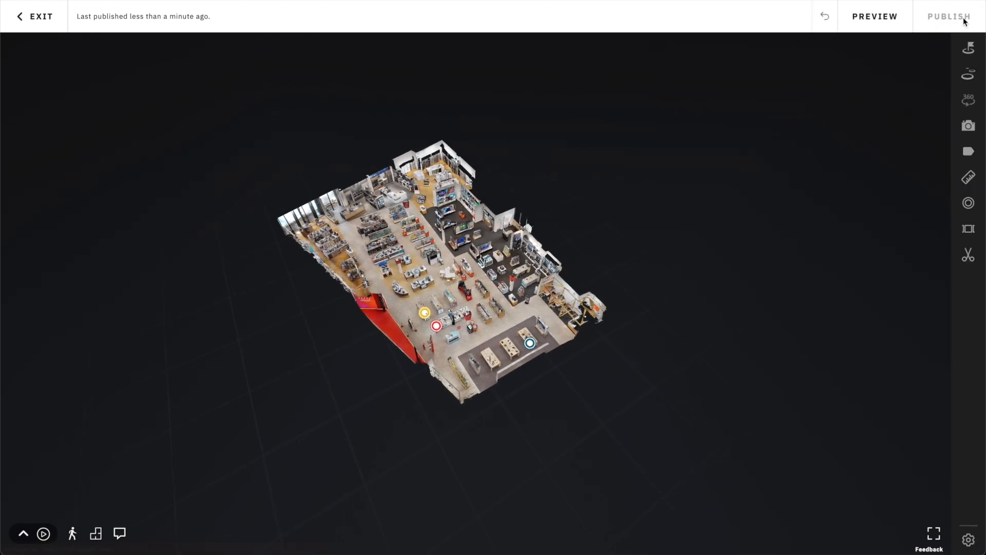
Make the hidden green "Title" Mattertag visible again and republish the space.
{"action": "left_click", "coordinate": [968, 204]}
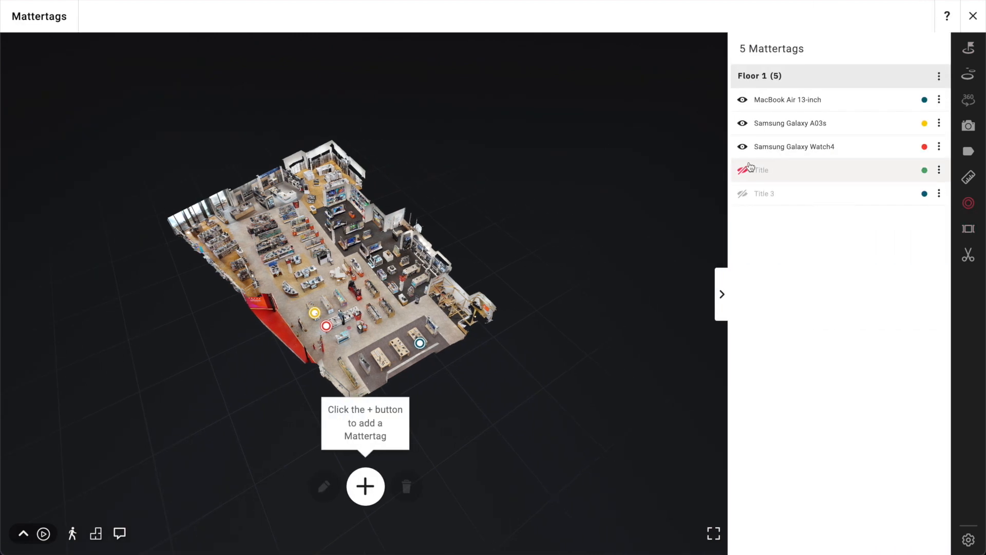
{"action": "left_click", "coordinate": [743, 171]}
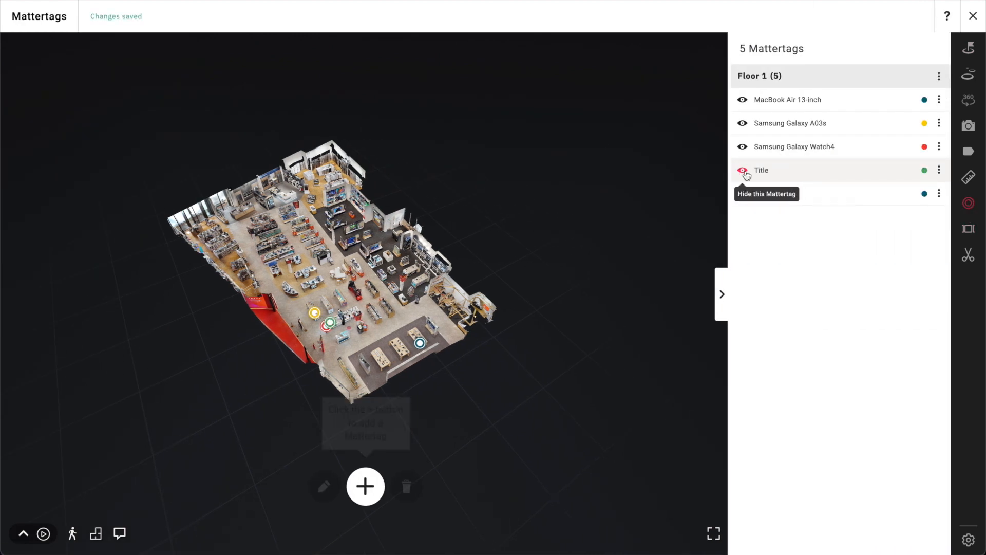
{"action": "left_click", "coordinate": [973, 17]}
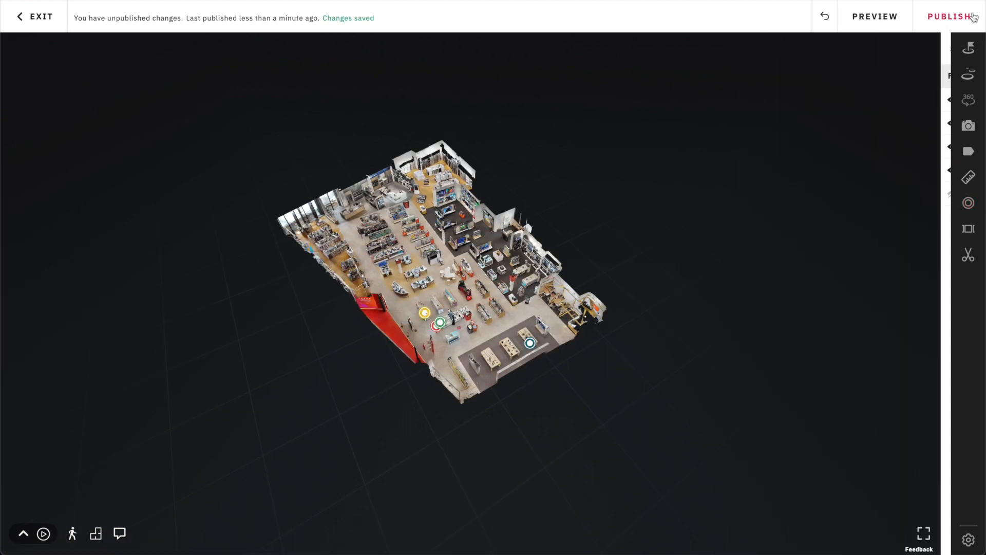
{"action": "left_click", "coordinate": [951, 15]}
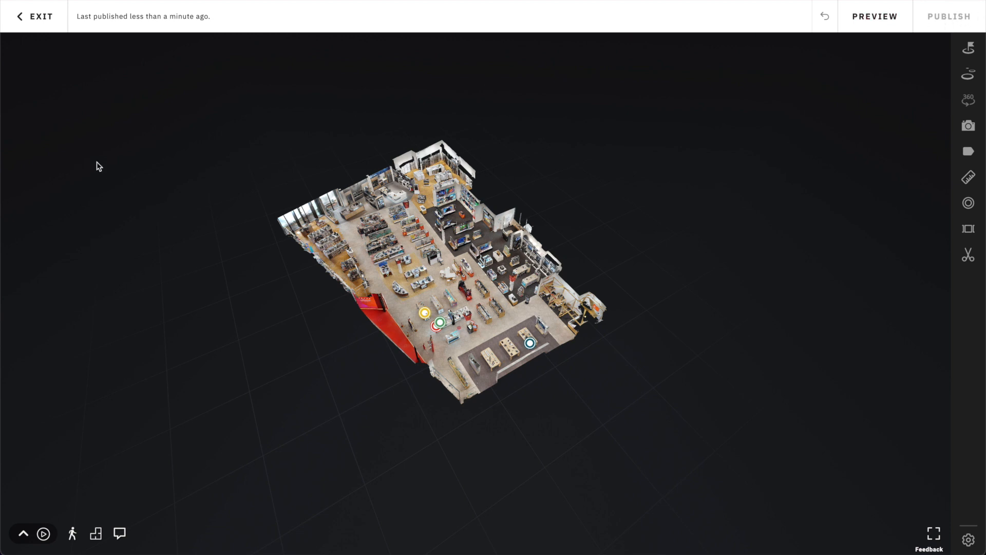
Examine the Mattertags in the dollhouse up close, including the pop-ups of the red Samsung Galaxy Watch4 and yellow Samsung Galaxy A03s tags.
{"action": "left_click_drag", "start_coordinate": [408, 310], "coordinate": [439, 334]}
{"action": "scroll", "coordinate": [461, 334], "scroll_direction": "up", "scroll_amount": 10}
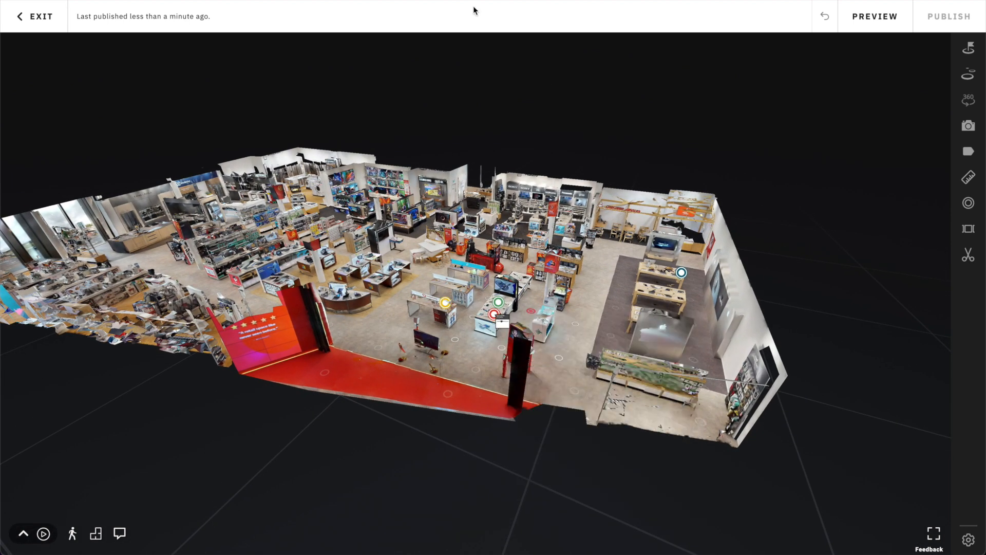
{"action": "mouse_move", "coordinate": [500, 304]}
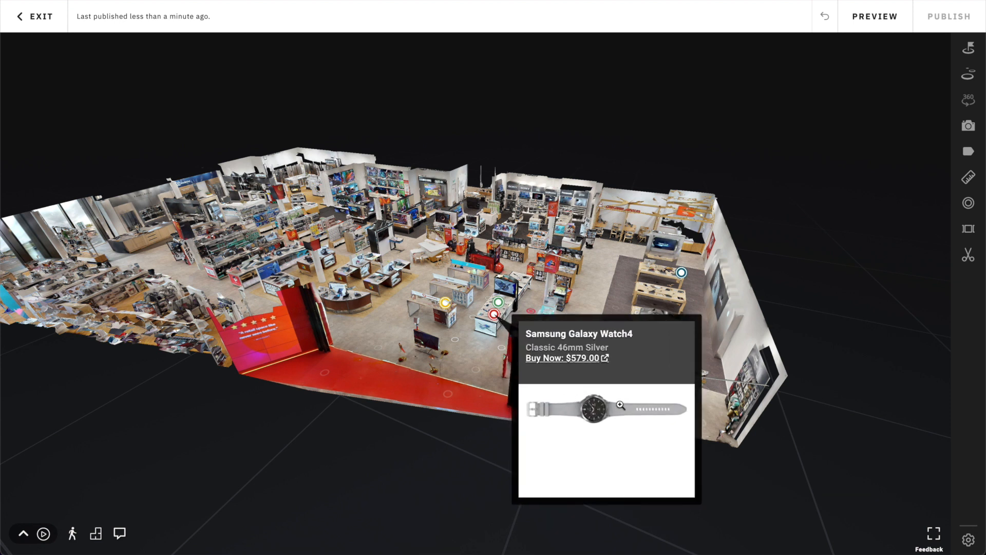
{"action": "left_click", "coordinate": [447, 305]}
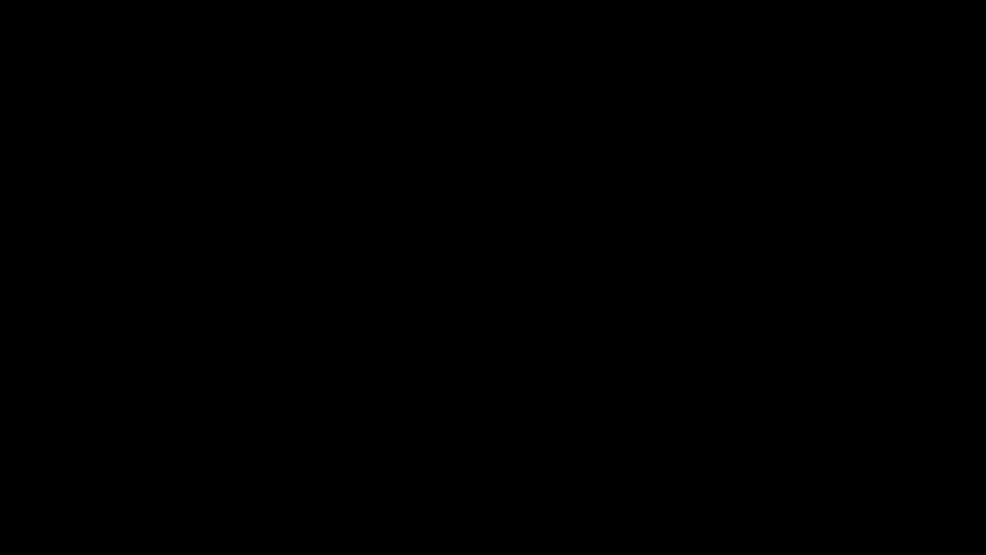